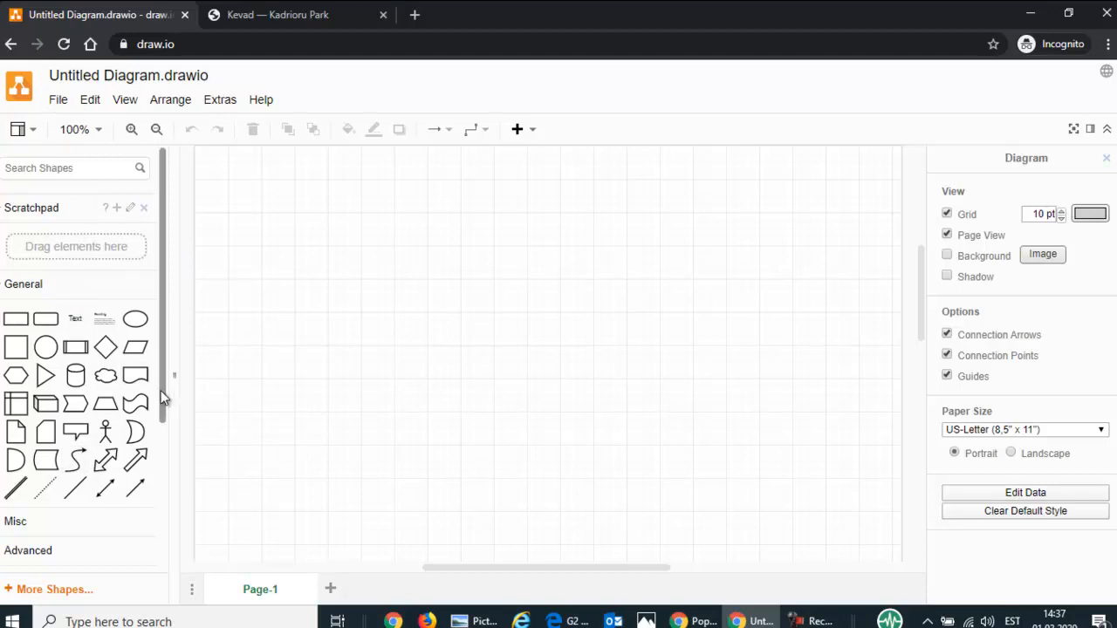
Add a second page to the diagram file and return to the first page.
drag(163, 390, 160, 360)
click(330, 589)
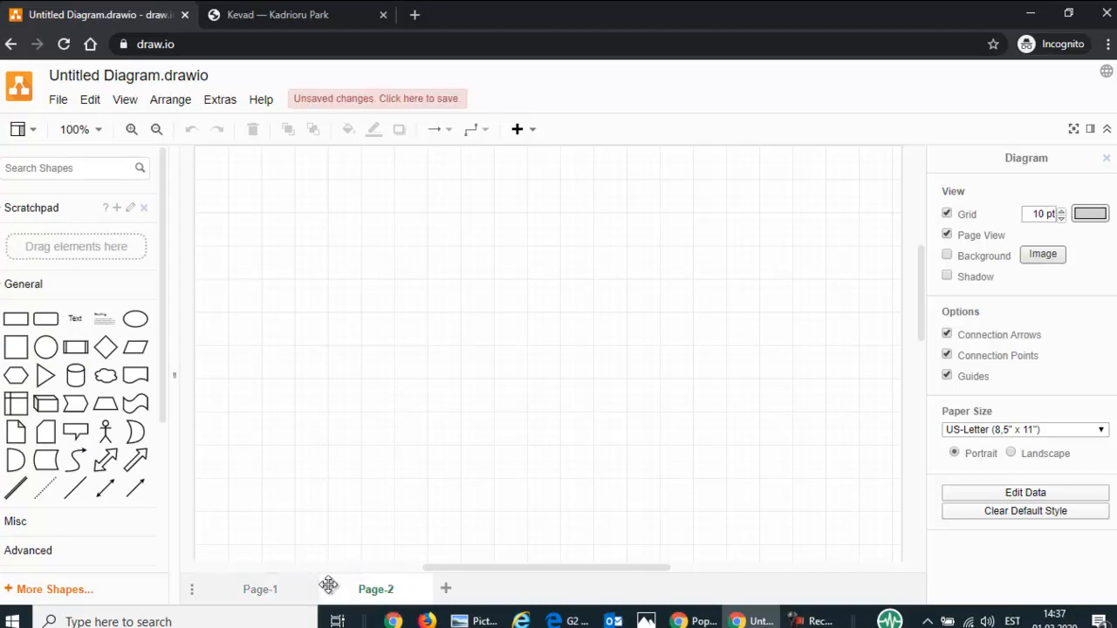
click(271, 589)
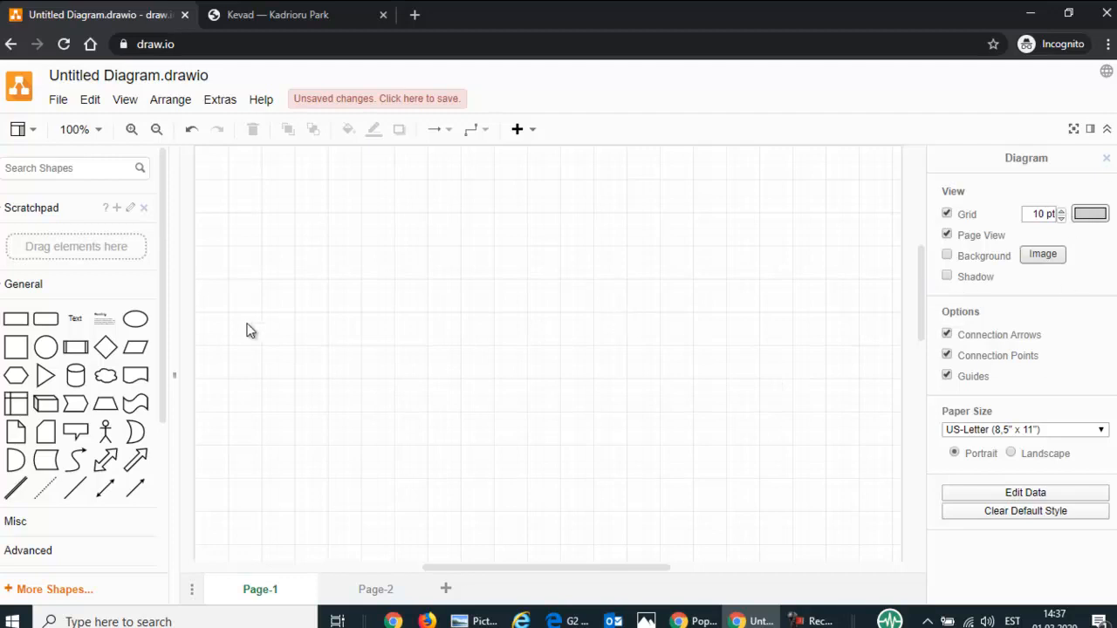
Insert a rectangle on the first page and label it "aastaajad".
click(15, 321)
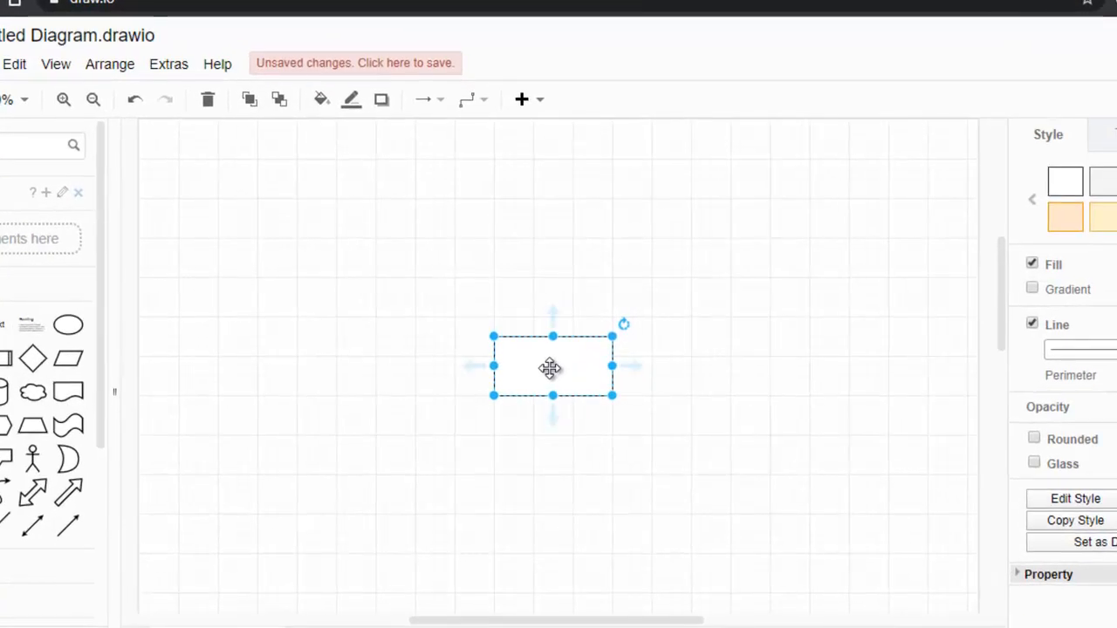
double_click(551, 371)
text(aastaajad)
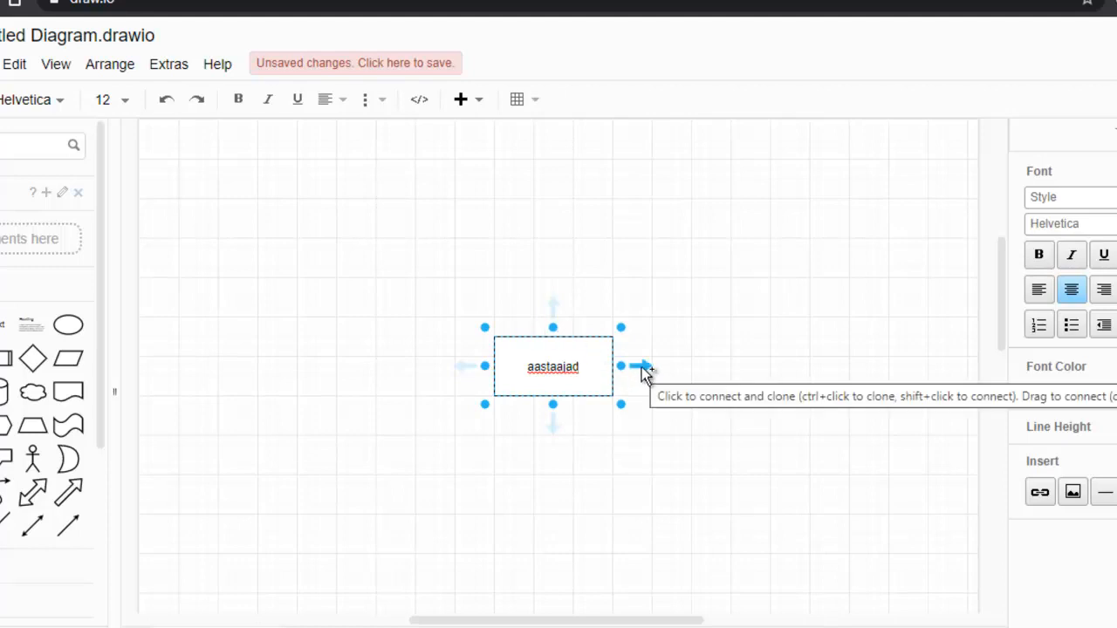
Add two connected boxes to aastaajad: "kevad" on its right and "sügis" below it.
click(643, 368)
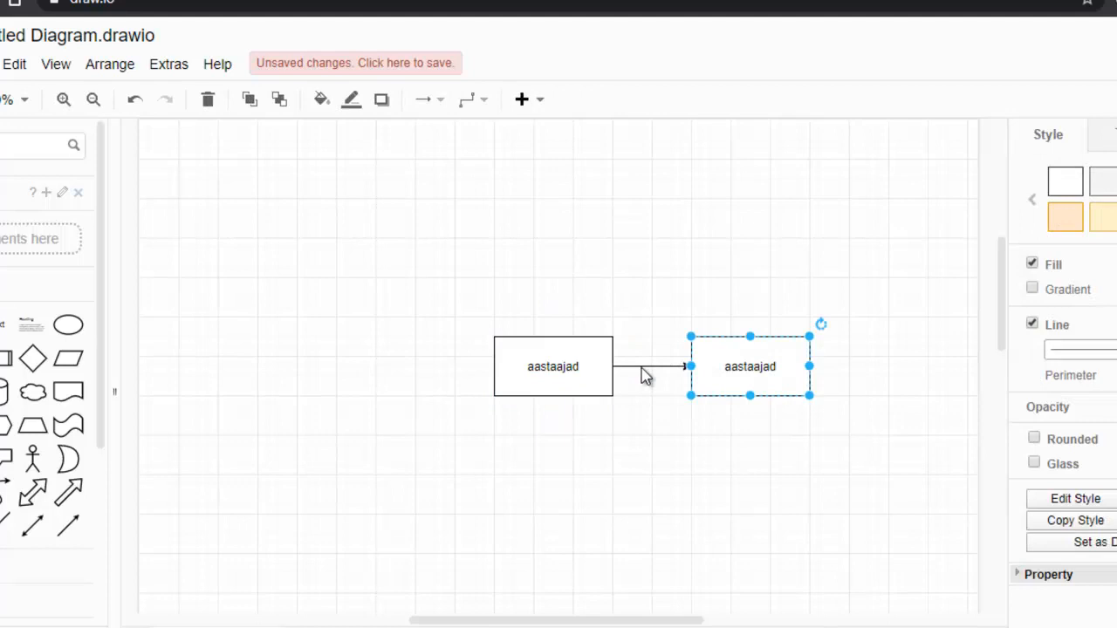
text(kevad)
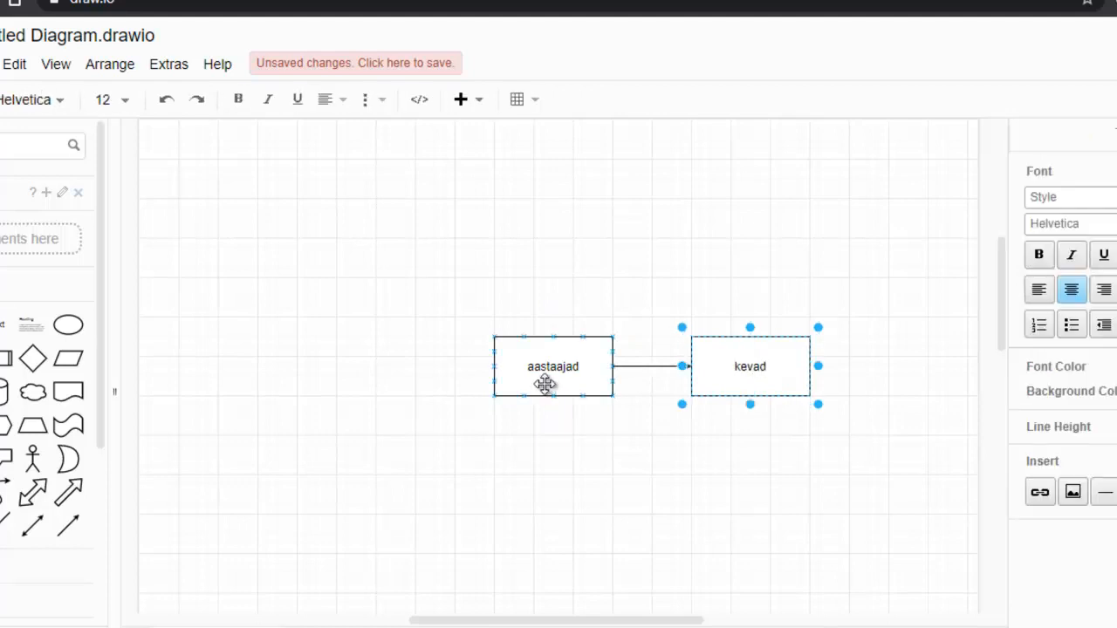
click(551, 411)
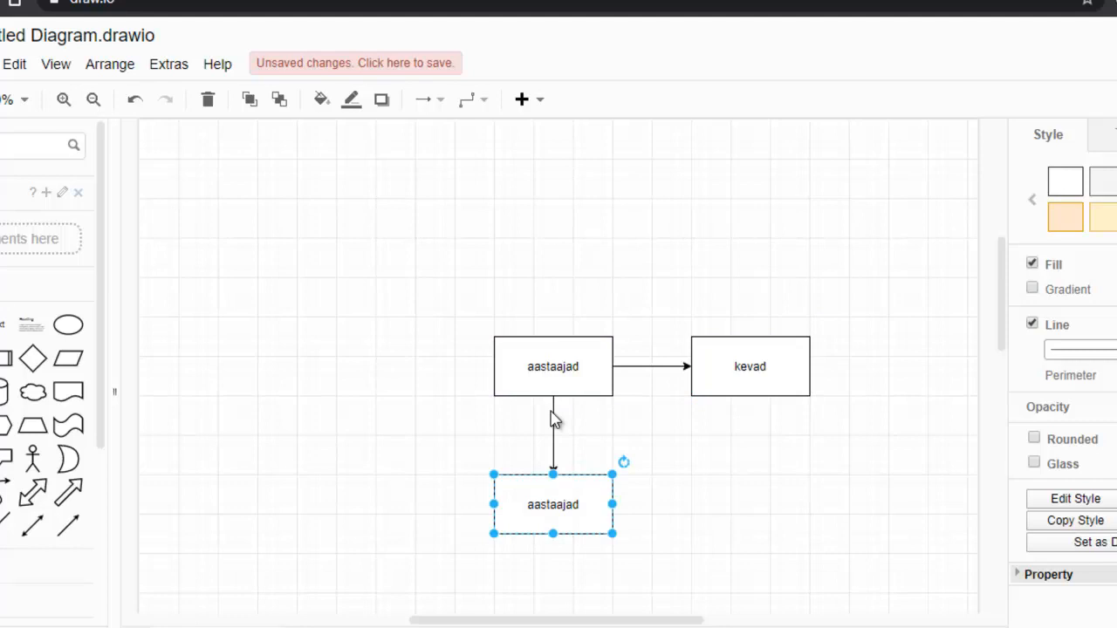
text(sügis)
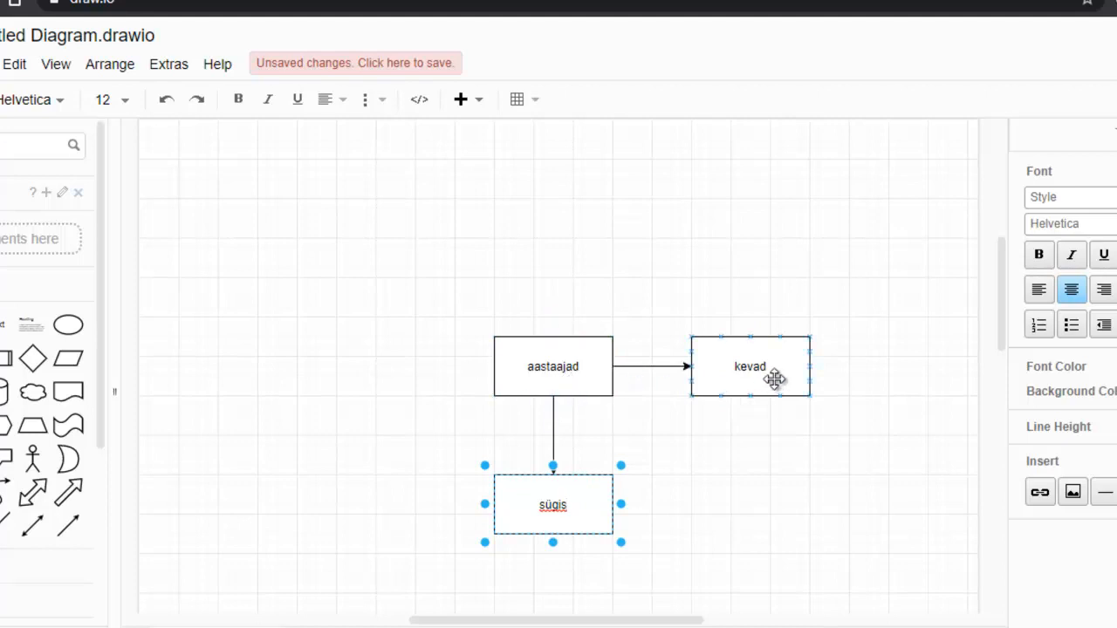
Add two connected boxes to kevad: "mai" above it and "aprill" on its right.
click(751, 317)
text(mai)
click(829, 367)
text(april)
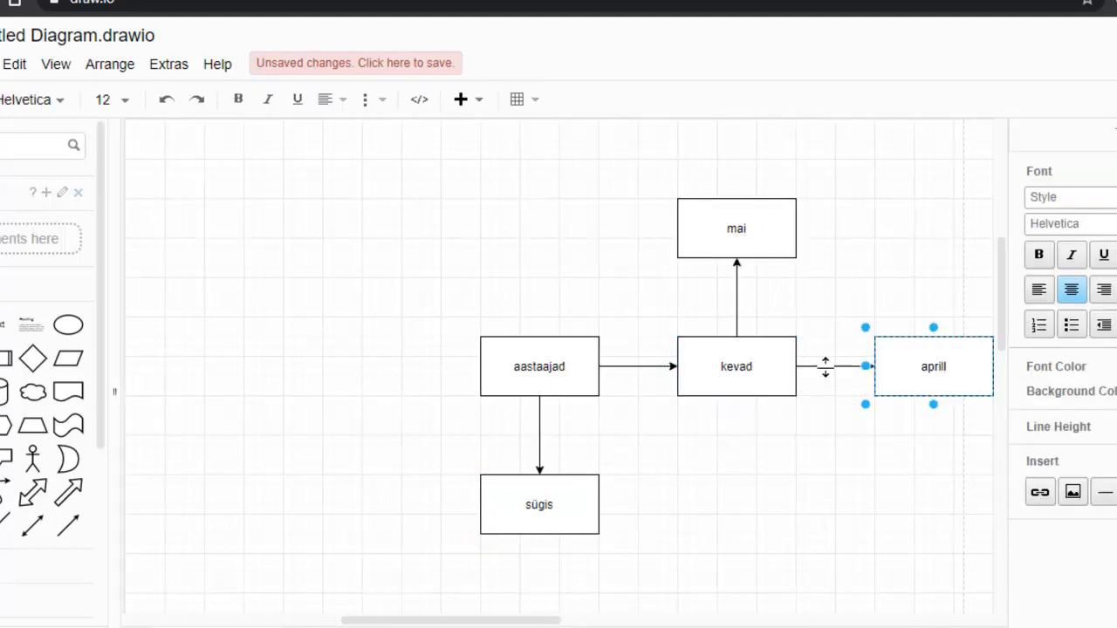
text(l)
Move the aastaajad box to the left and rotate it counter-clockwise.
click(569, 359)
drag(568, 358, 489, 344)
drag(527, 311, 486, 312)
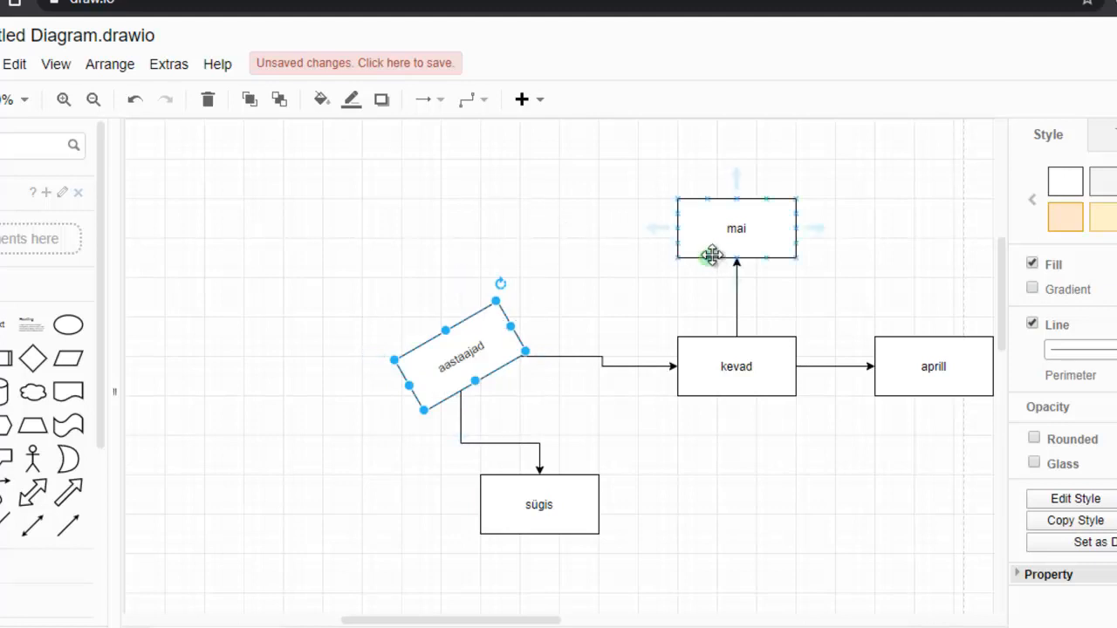
Shift the mai box to the left and draw a connector from its left side to the aastaajad box.
drag(701, 237, 611, 236)
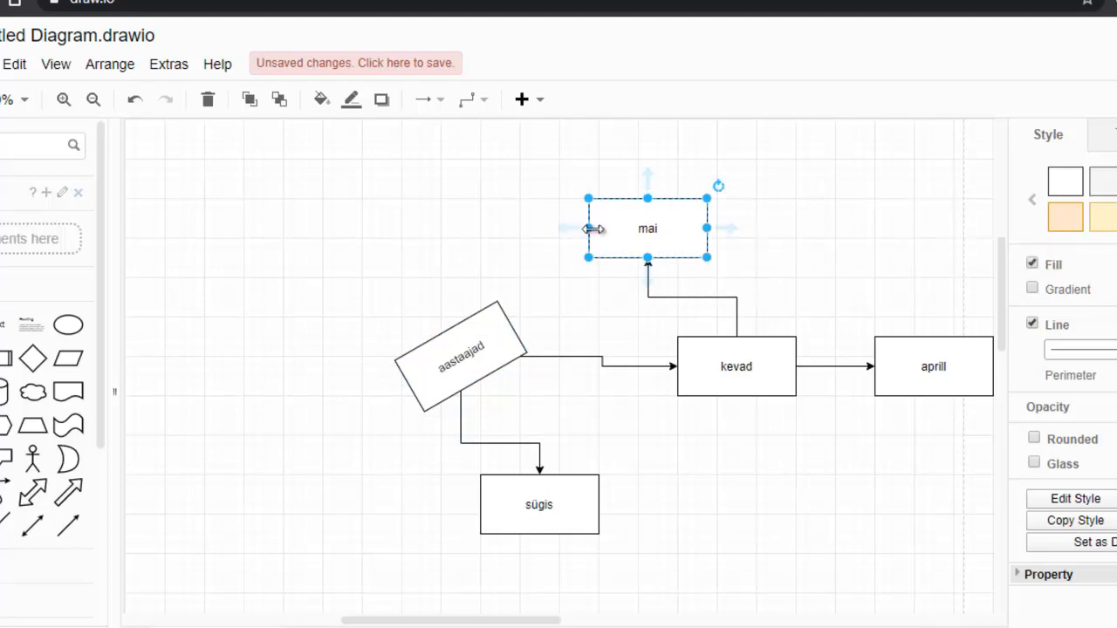
drag(588, 229, 465, 333)
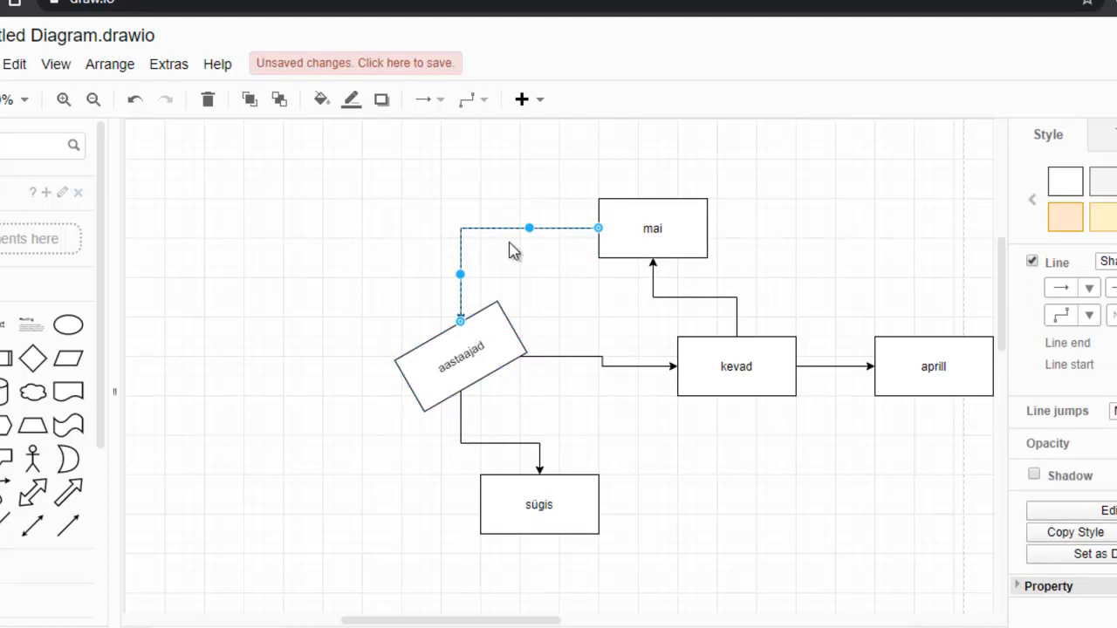
Label the connector between mai and aastaajad "joone peale saab kirjutada".
text(joone peal)
text(e saab kirjutada)
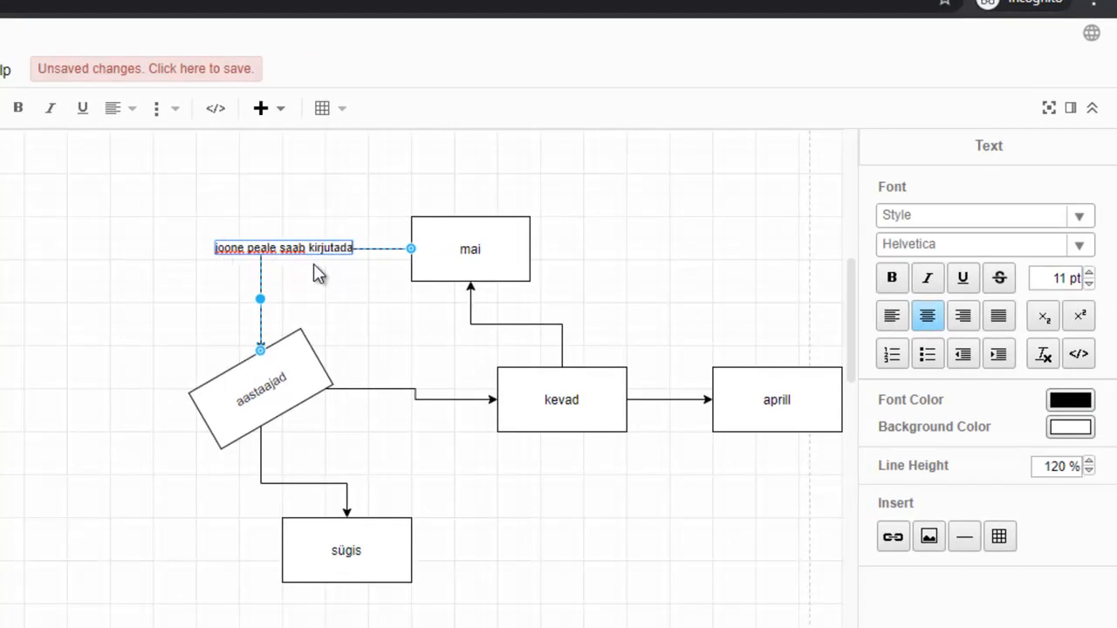
click(366, 304)
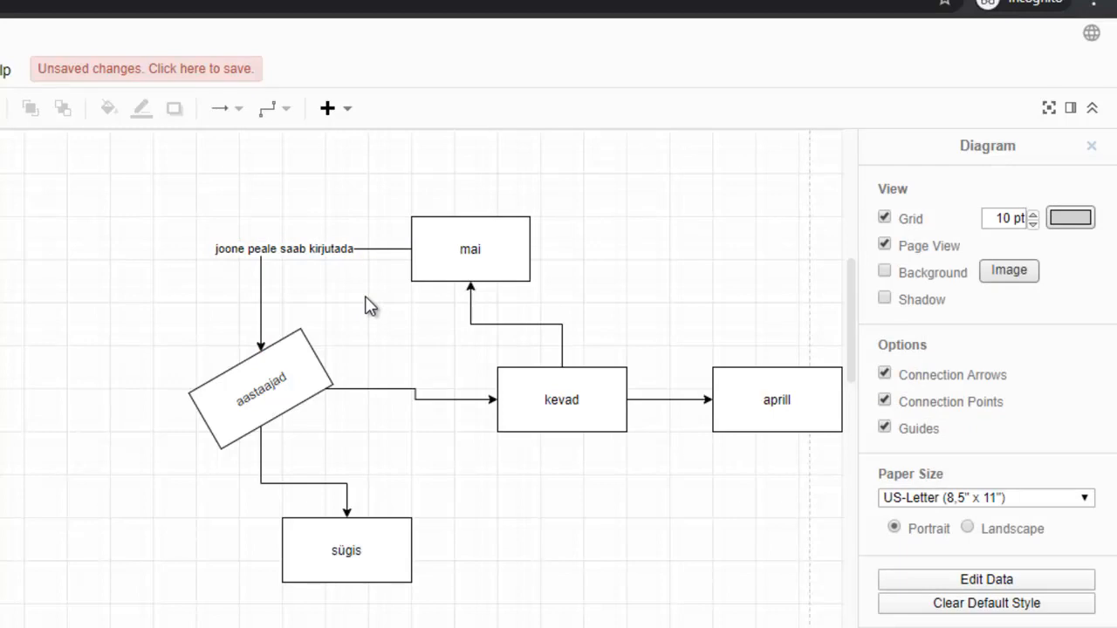
Style the mai box with the light yellow preset, a dashed outline and rounded corners.
click(469, 262)
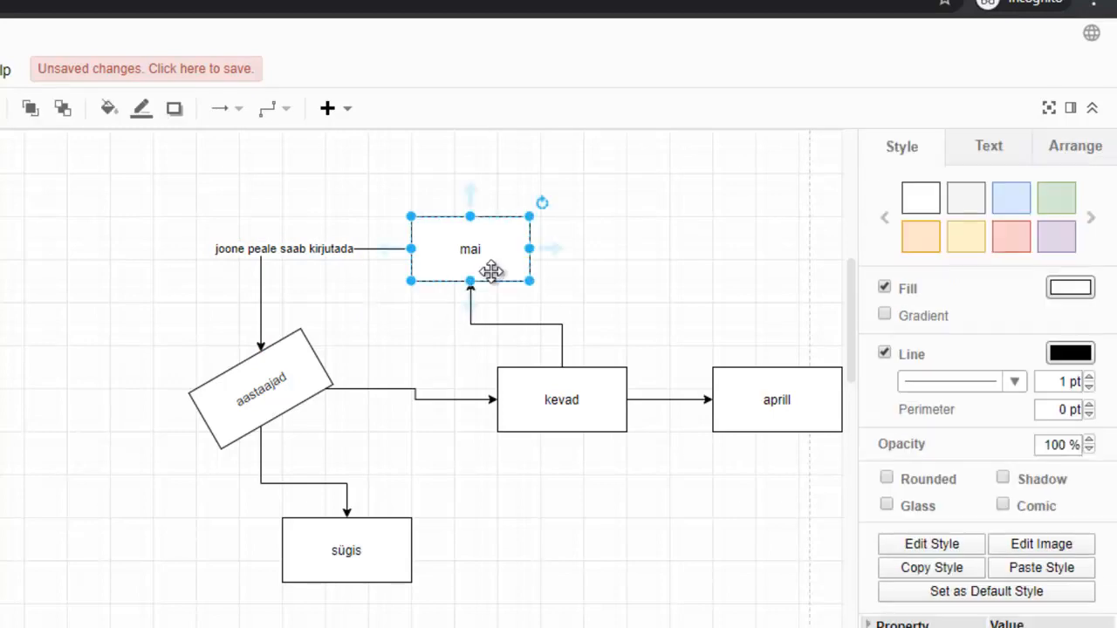
click(968, 243)
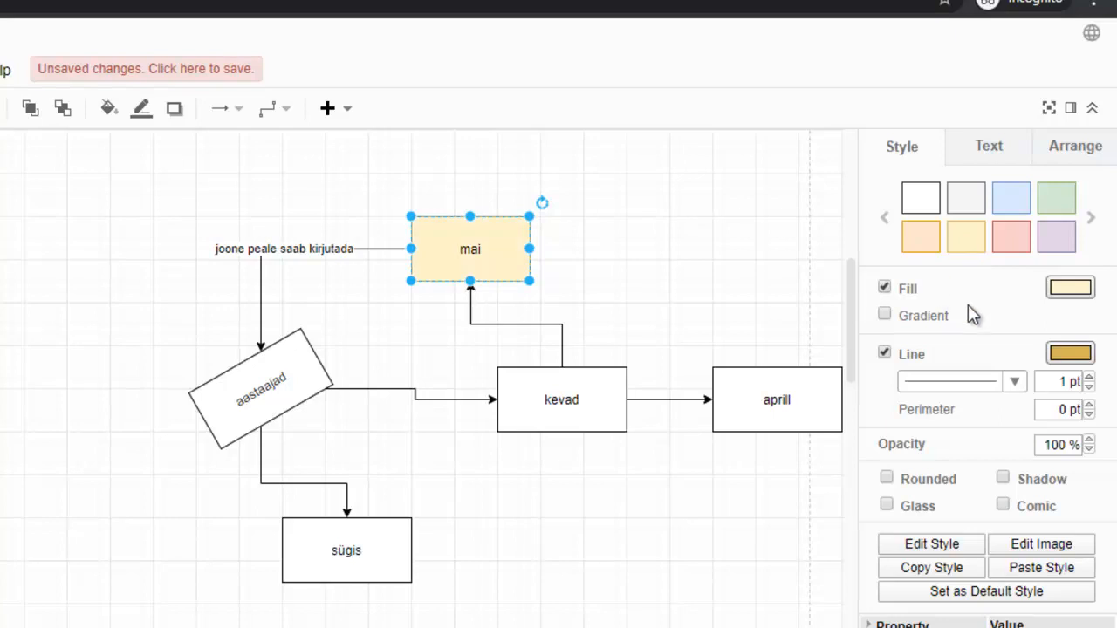
click(1013, 385)
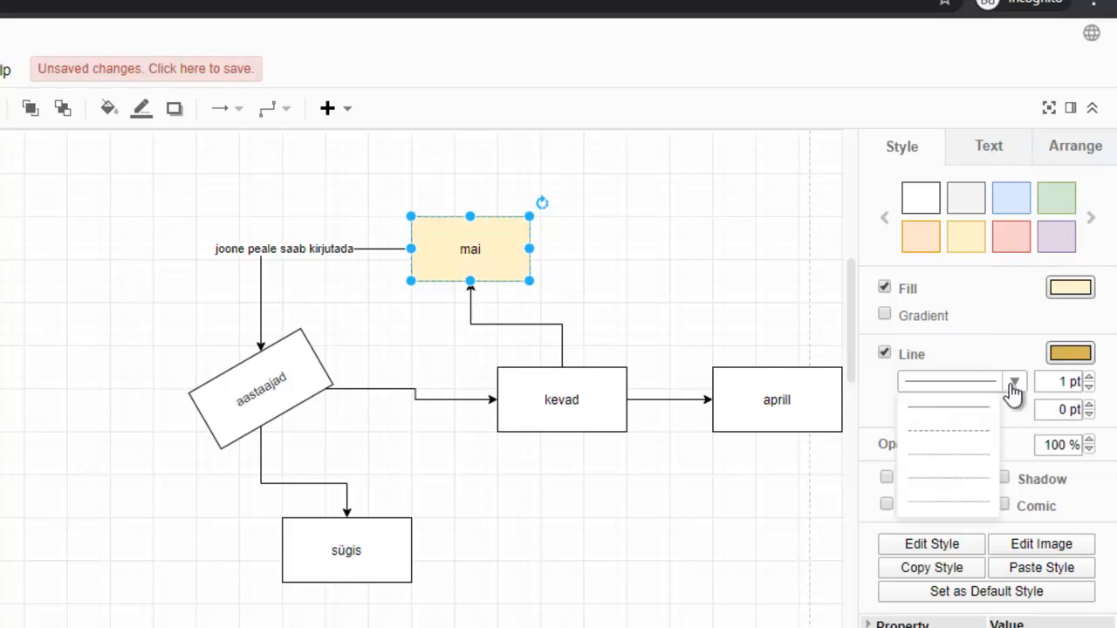
click(957, 430)
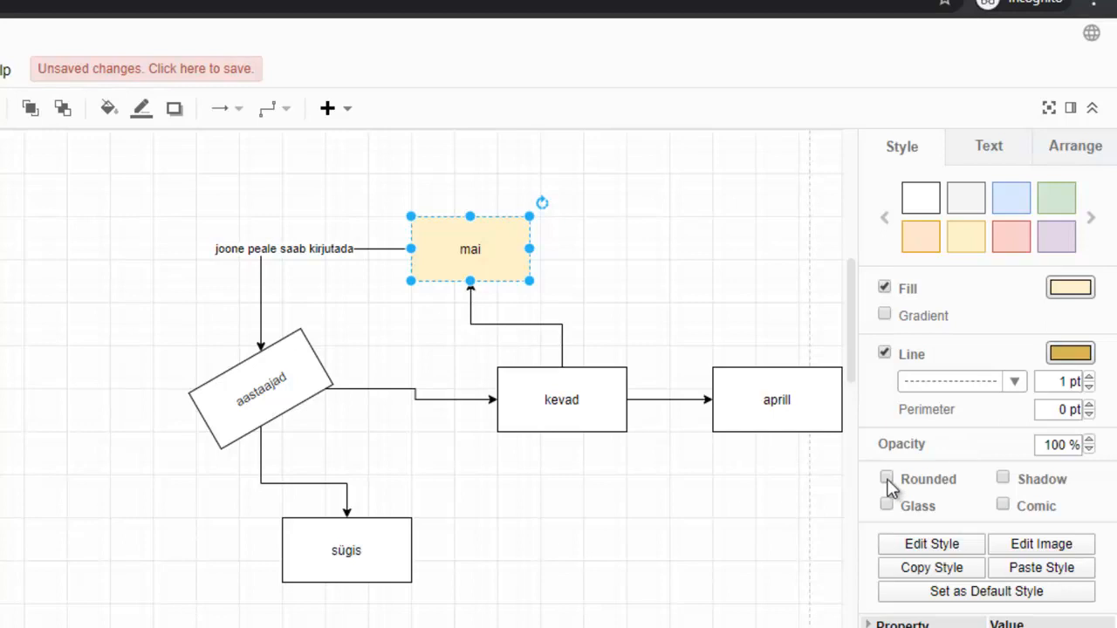
Increase the font size of the mai box's text to 24 pt.
click(987, 150)
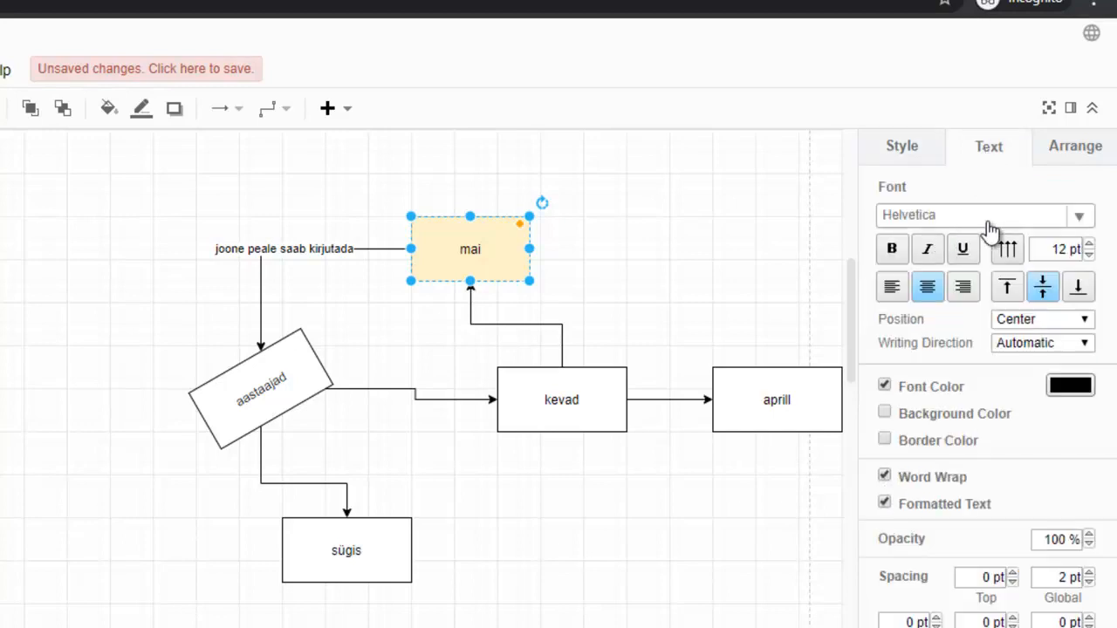
click(1089, 245)
double_click(1089, 245)
triple_click(1089, 245)
double_click(1089, 245)
double_click(1089, 246)
click(1089, 245)
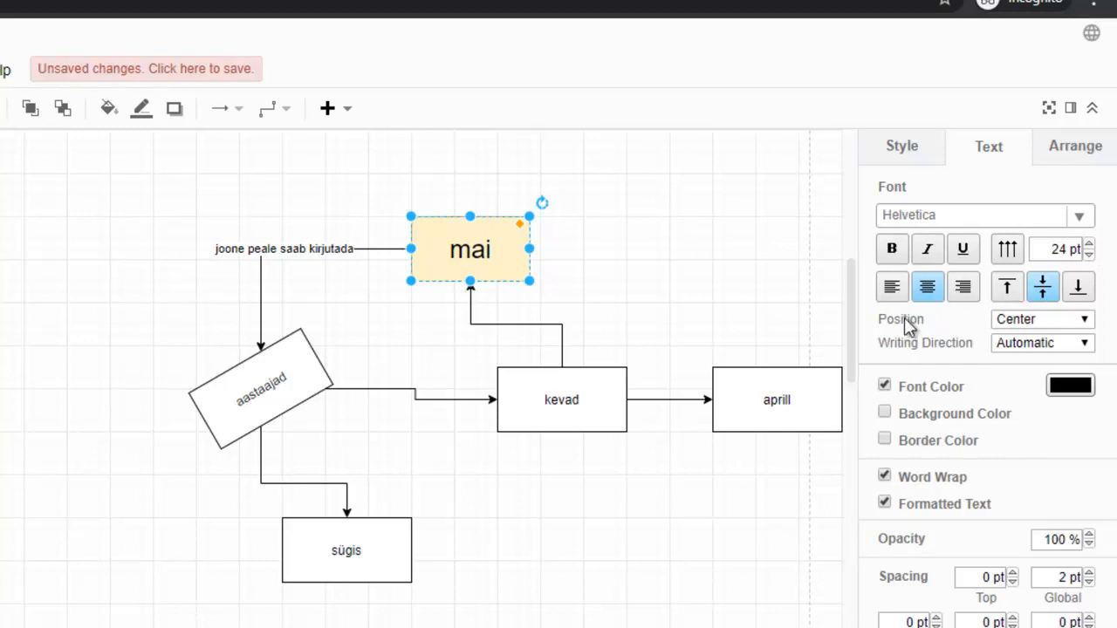
click(1079, 154)
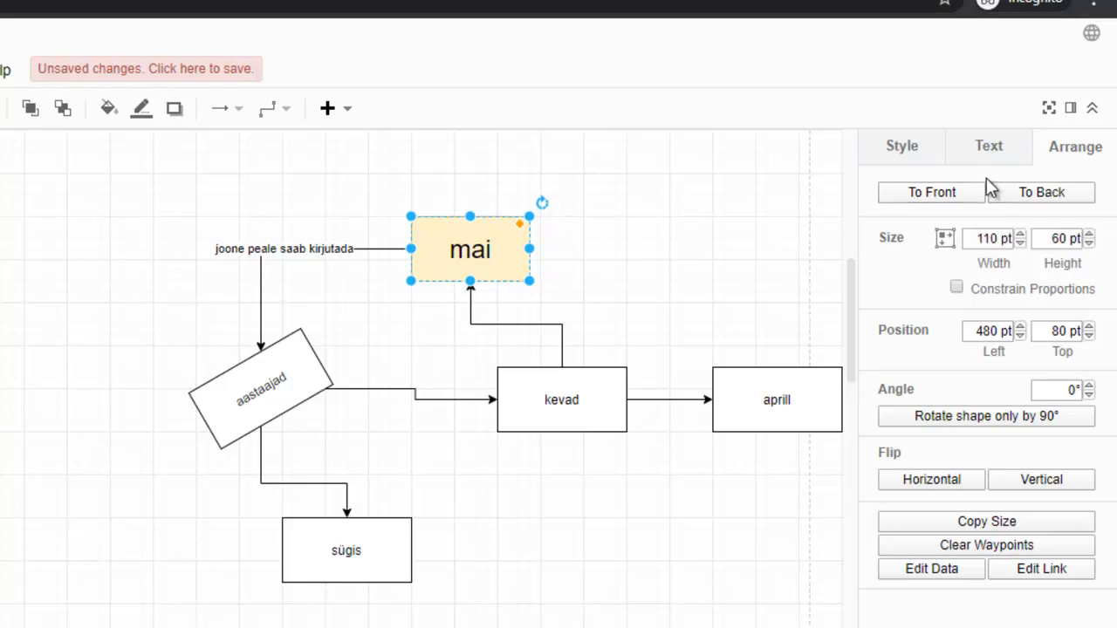
click(902, 155)
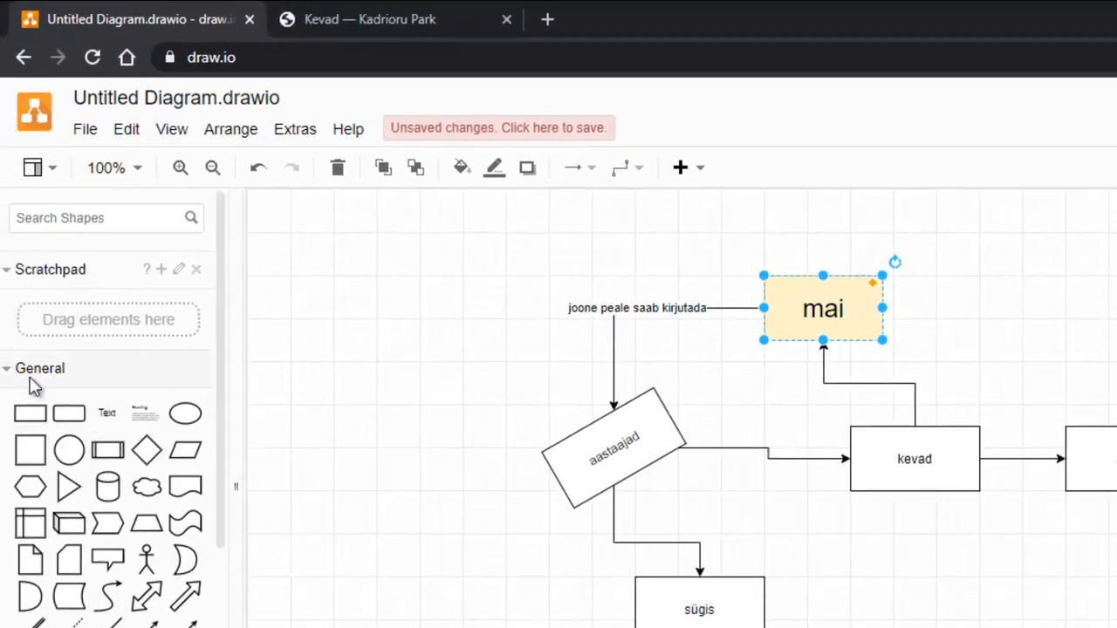
Browse the Arrows and Basic shape libraries and look through the additional shape collections without changing the selection.
click(8, 370)
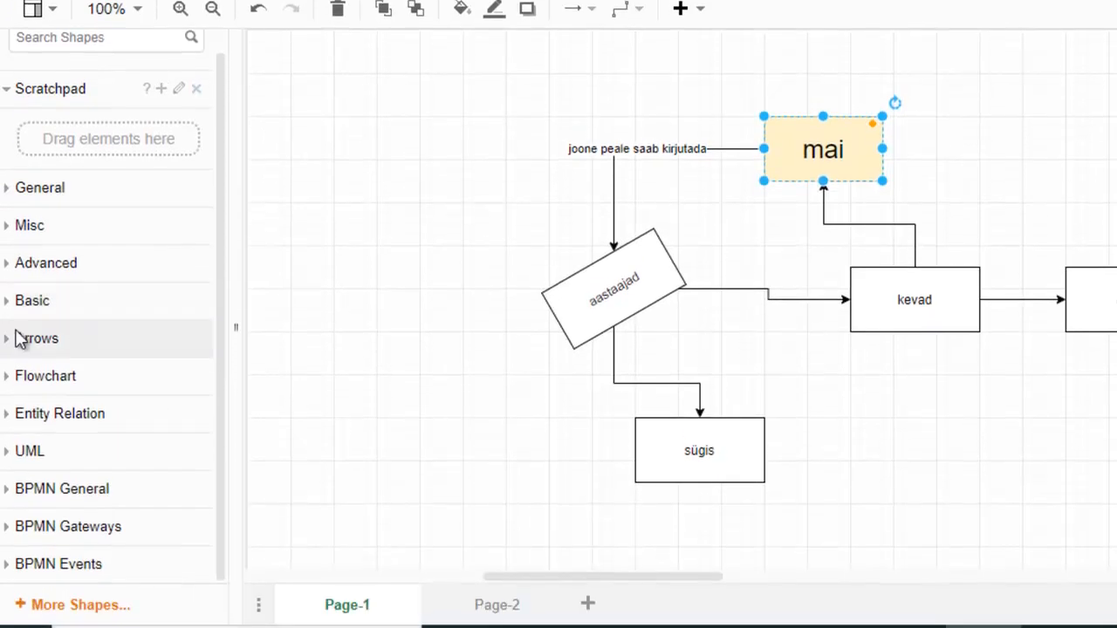
click(11, 341)
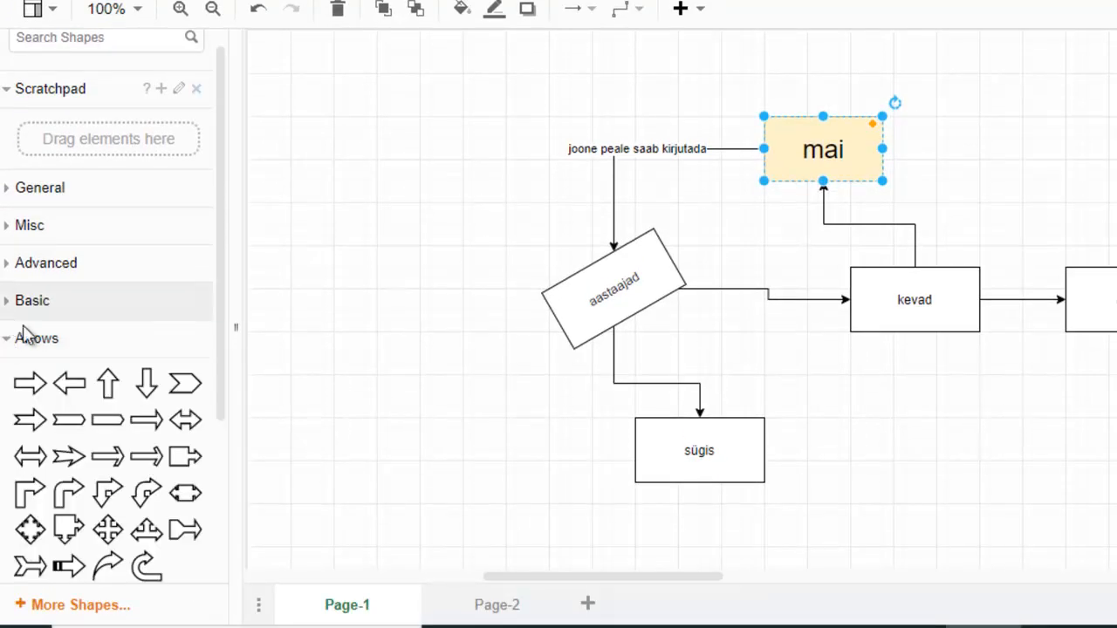
click(9, 300)
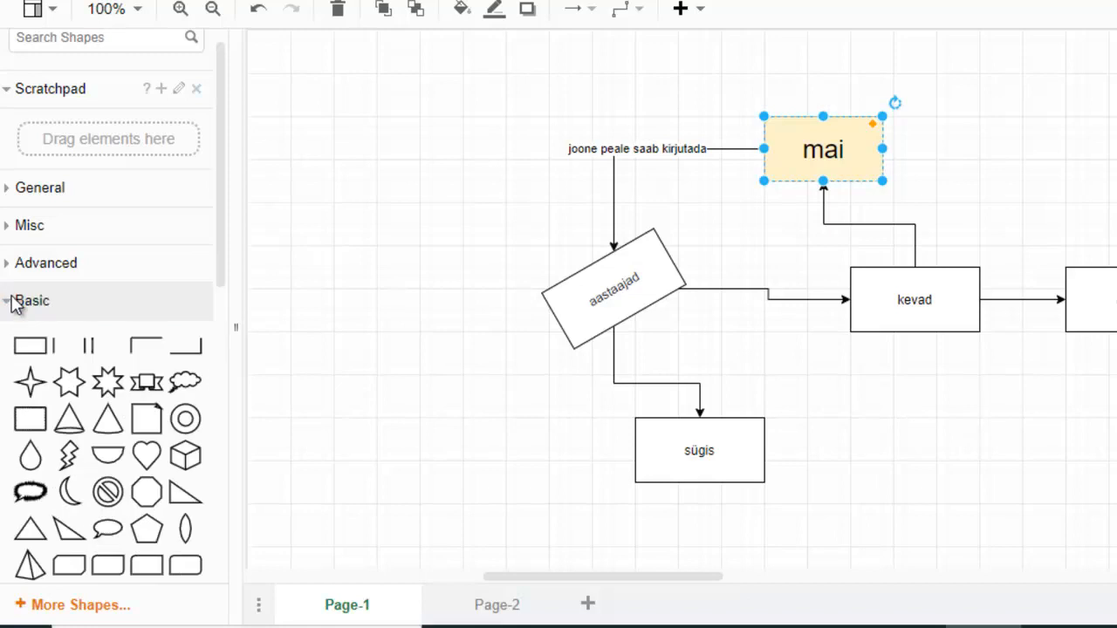
scroll(77, 359, down, 7)
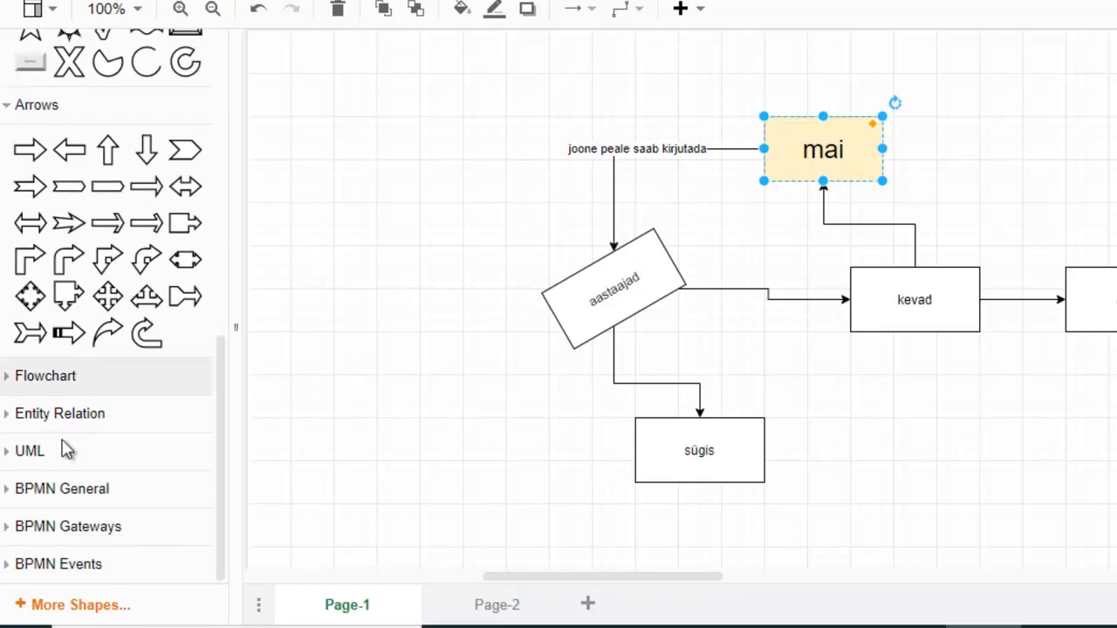
click(43, 612)
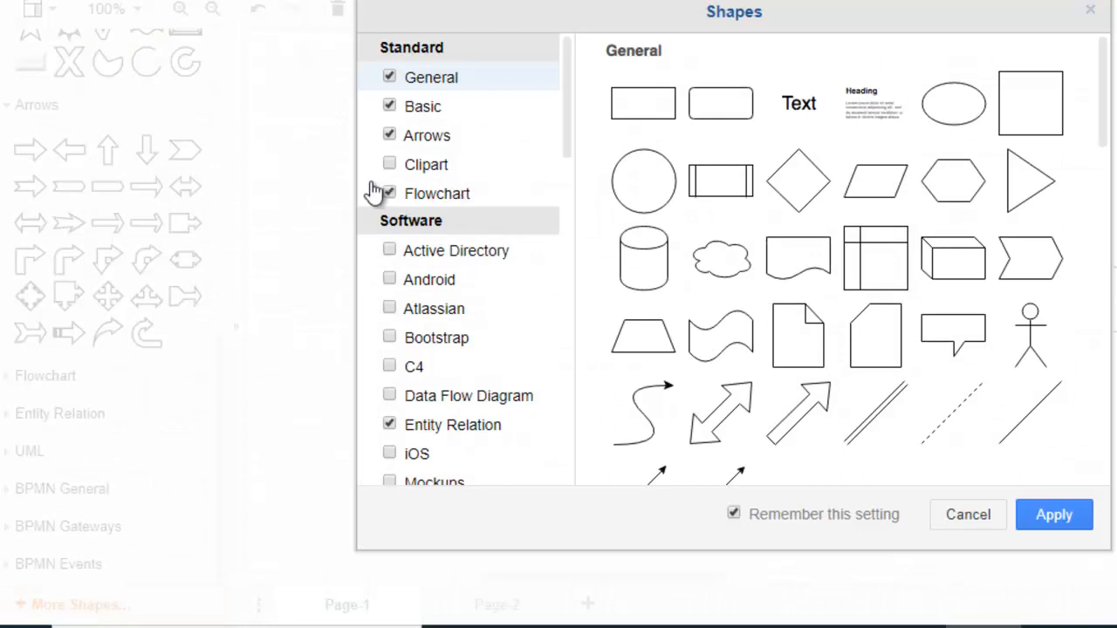
scroll(425, 270, down, 10)
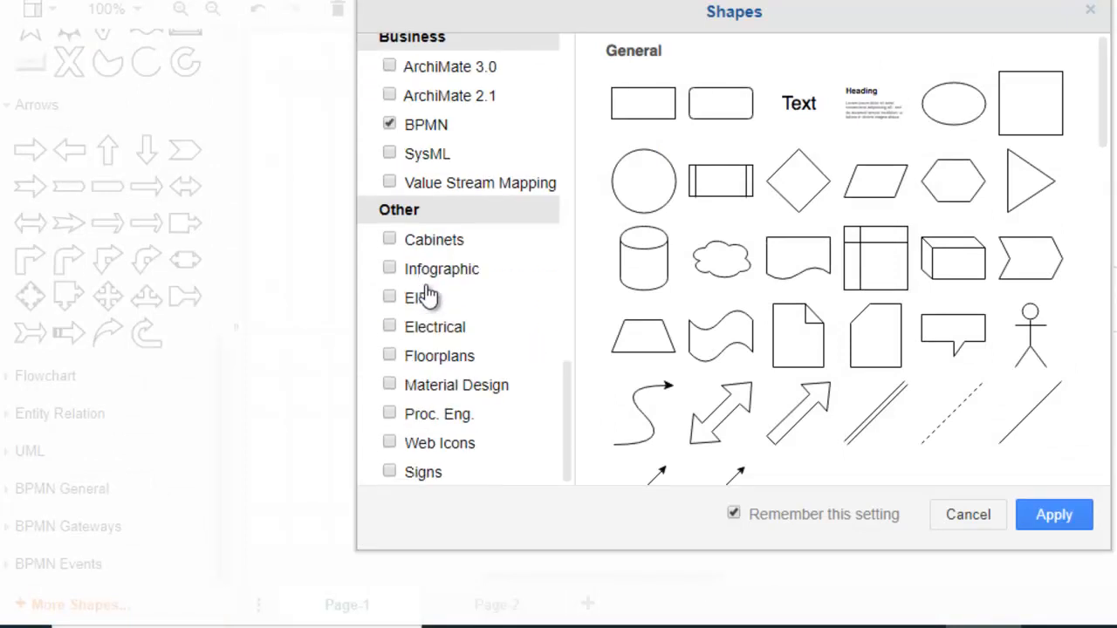
click(969, 516)
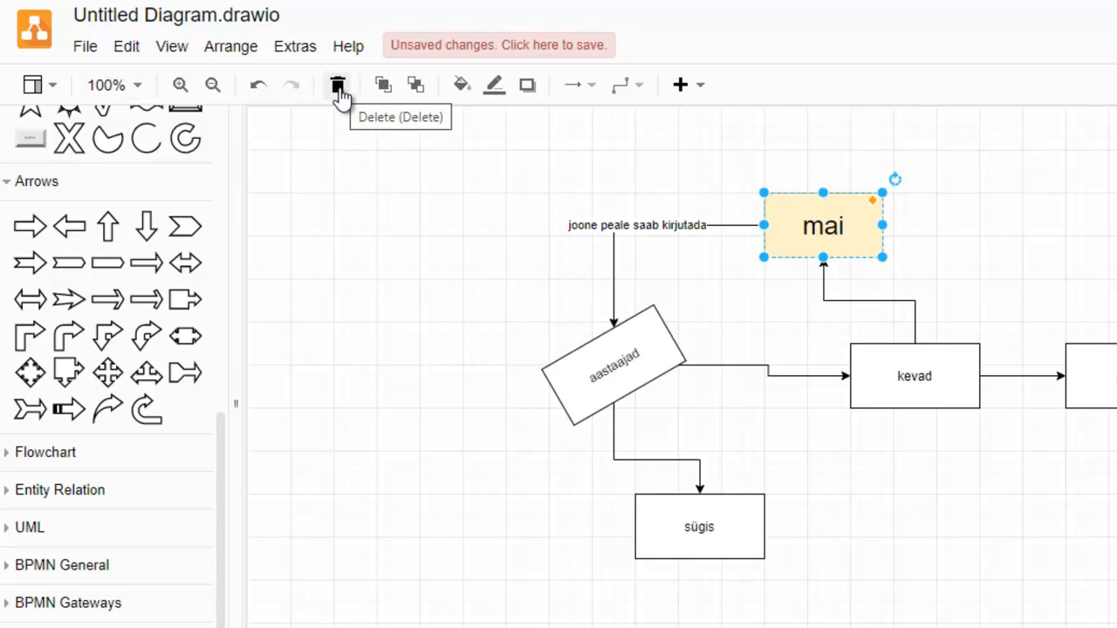
Change the labelled connector between mai and aastaajad to a curved line.
click(613, 246)
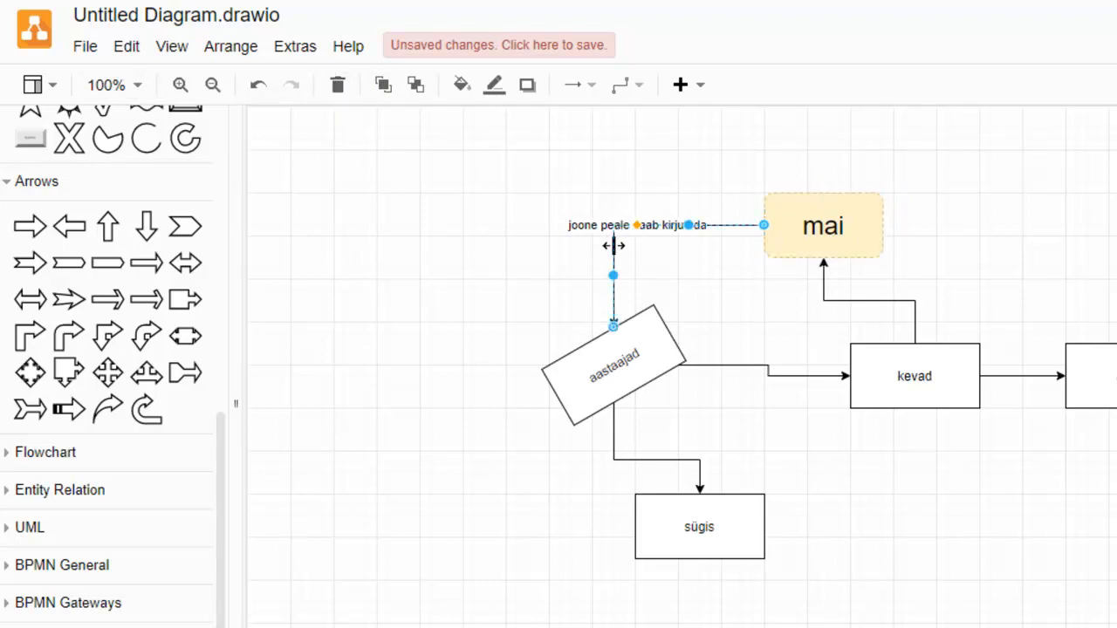
click(638, 87)
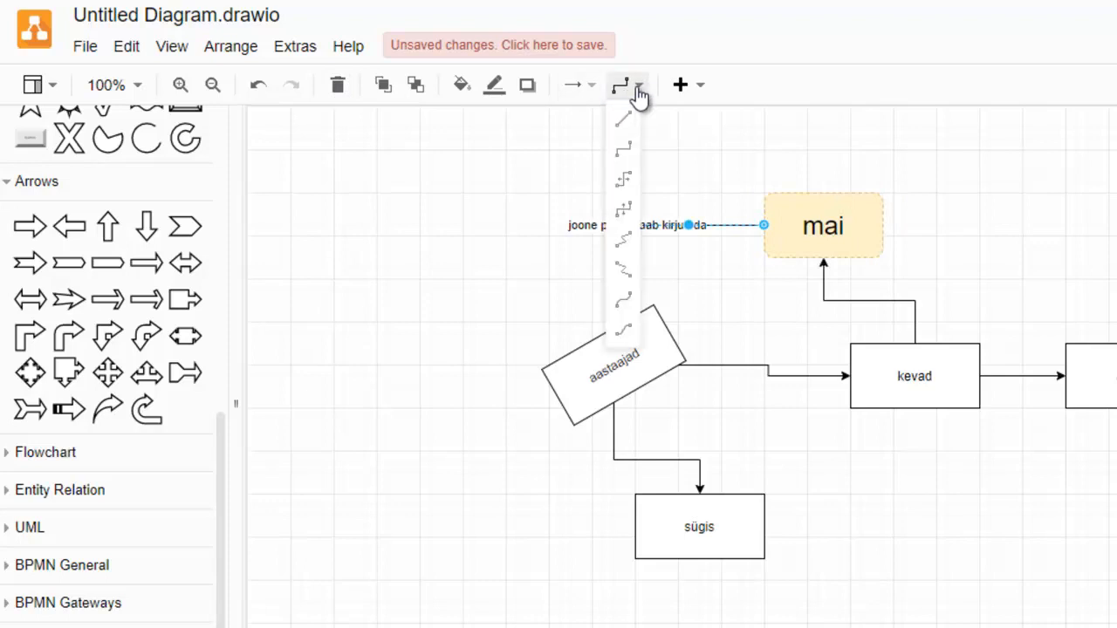
click(621, 301)
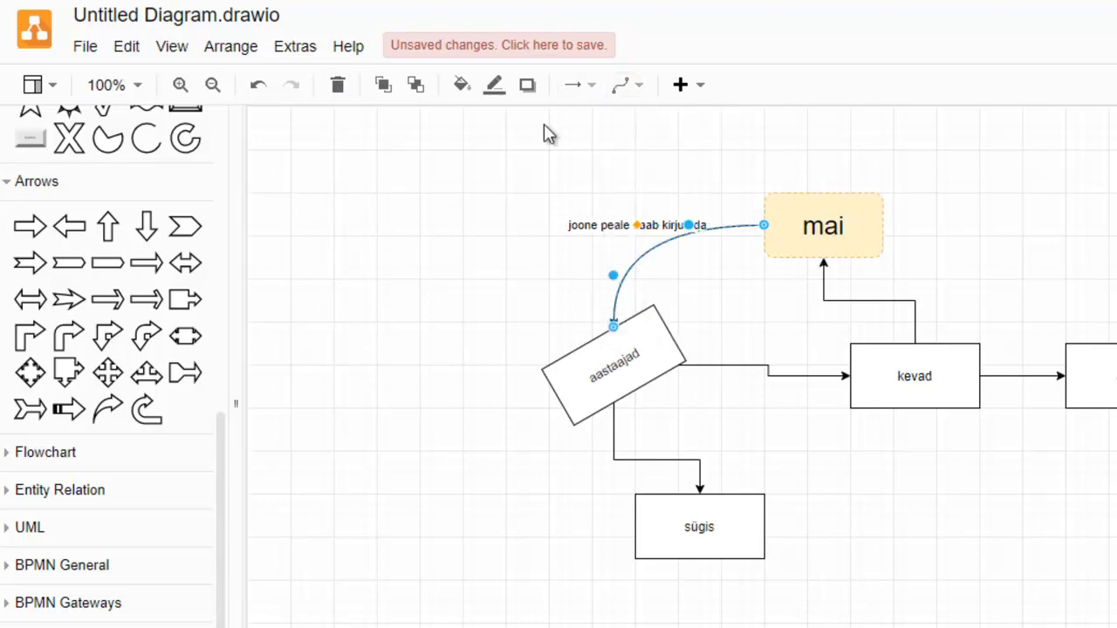
Insert an ellipse and place it to the left of the sügis box.
click(702, 90)
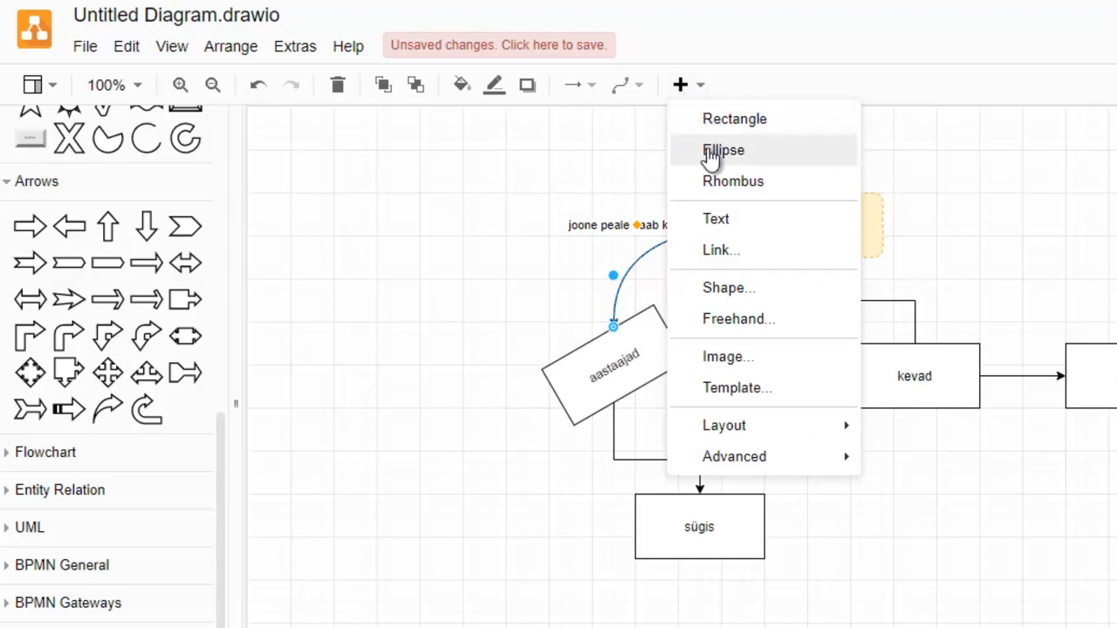
click(711, 153)
drag(571, 611, 442, 492)
Insert a text element below the circle reading "tekst".
click(703, 86)
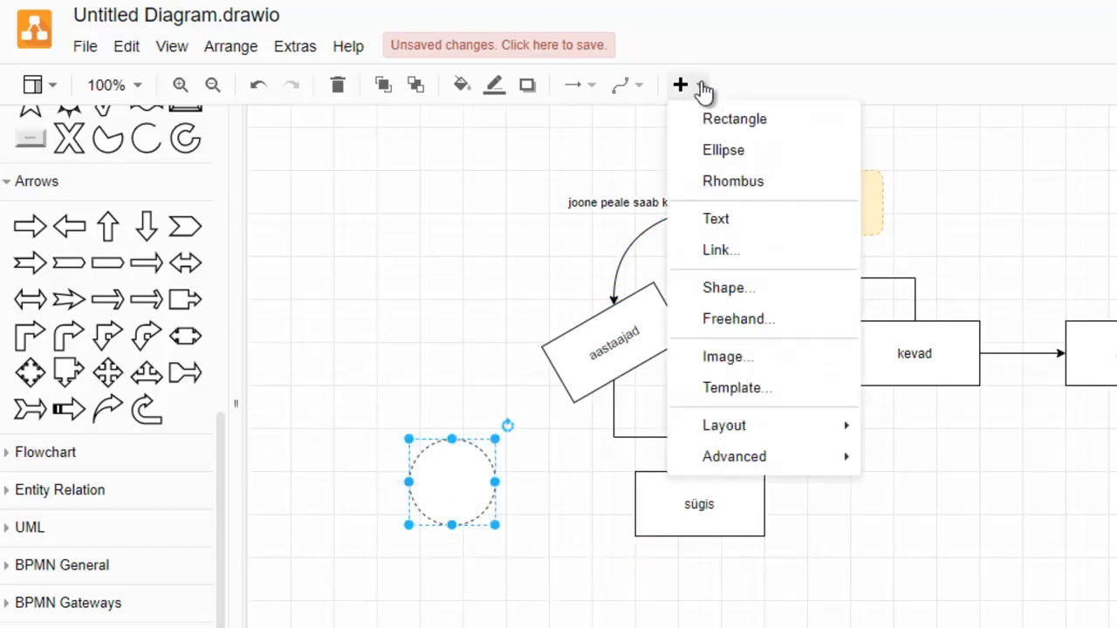
click(717, 219)
text(tekst)
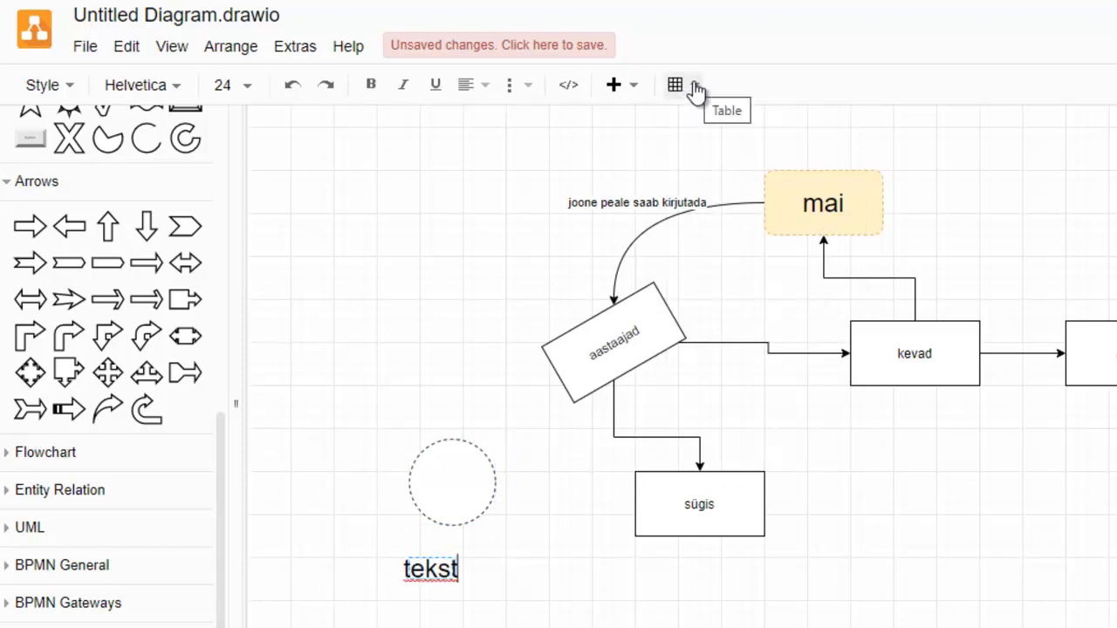
Start inserting an image into the tekst element and copy the image address of the pink blossom photo from the Kadrioru Park page.
click(695, 89)
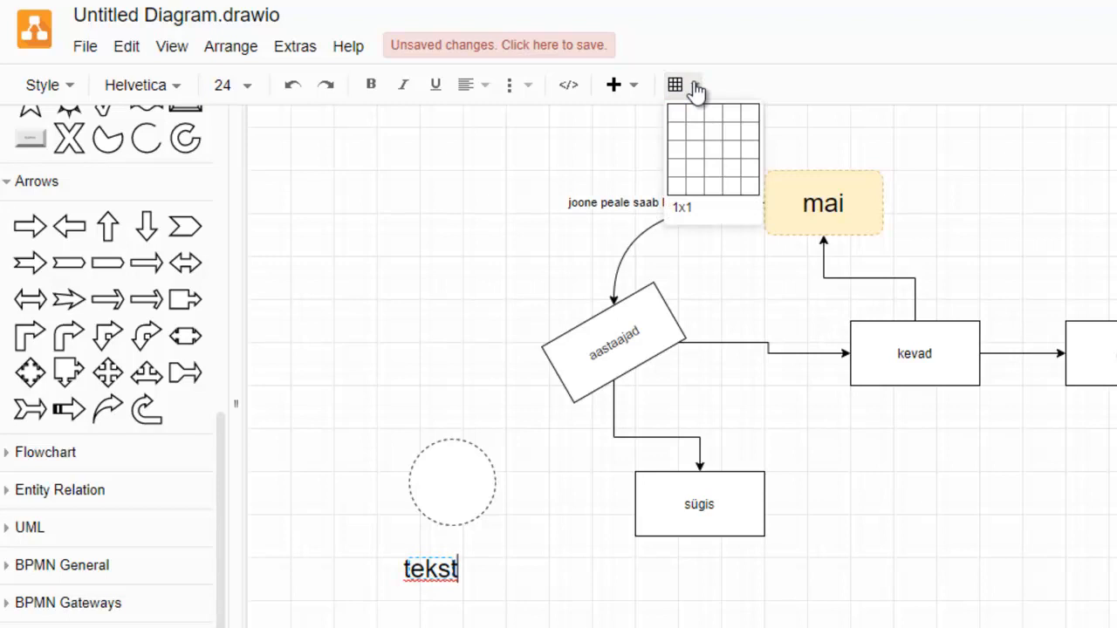
click(635, 88)
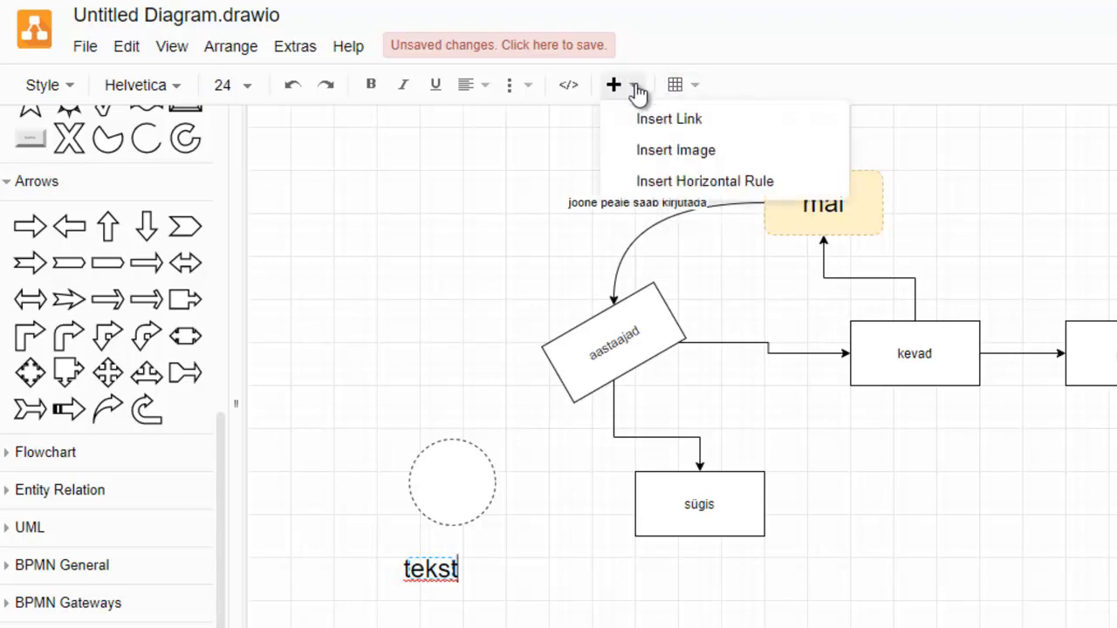
click(670, 154)
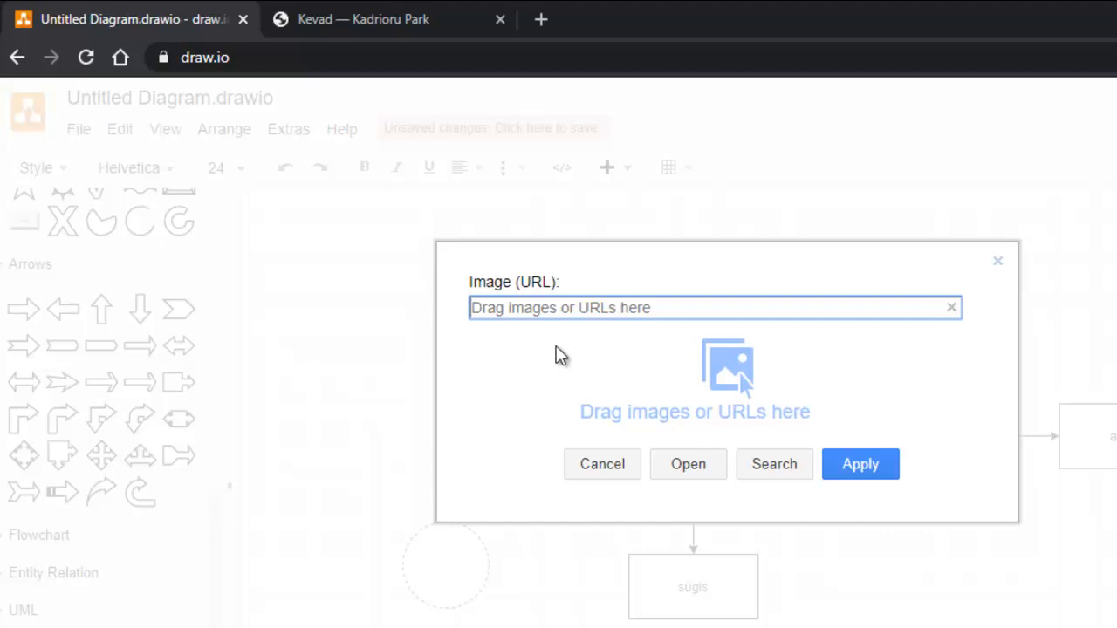
click(346, 17)
right_click(726, 451)
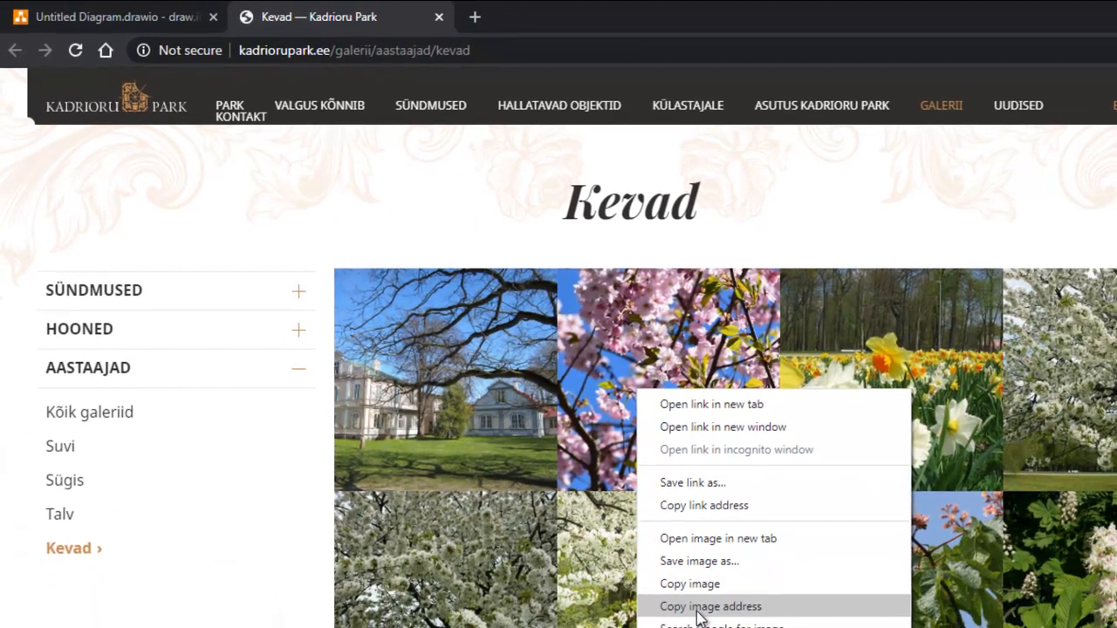
click(669, 608)
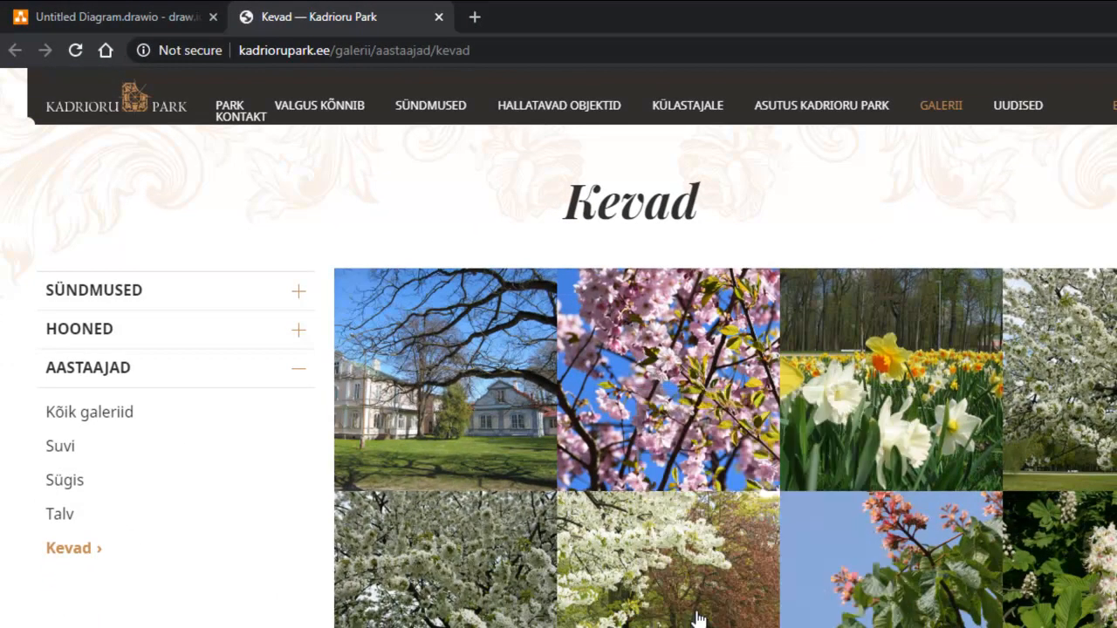
Return to the diagram and insert the blossom photo into the tekst element from the copied image address.
click(134, 21)
right_click(506, 273)
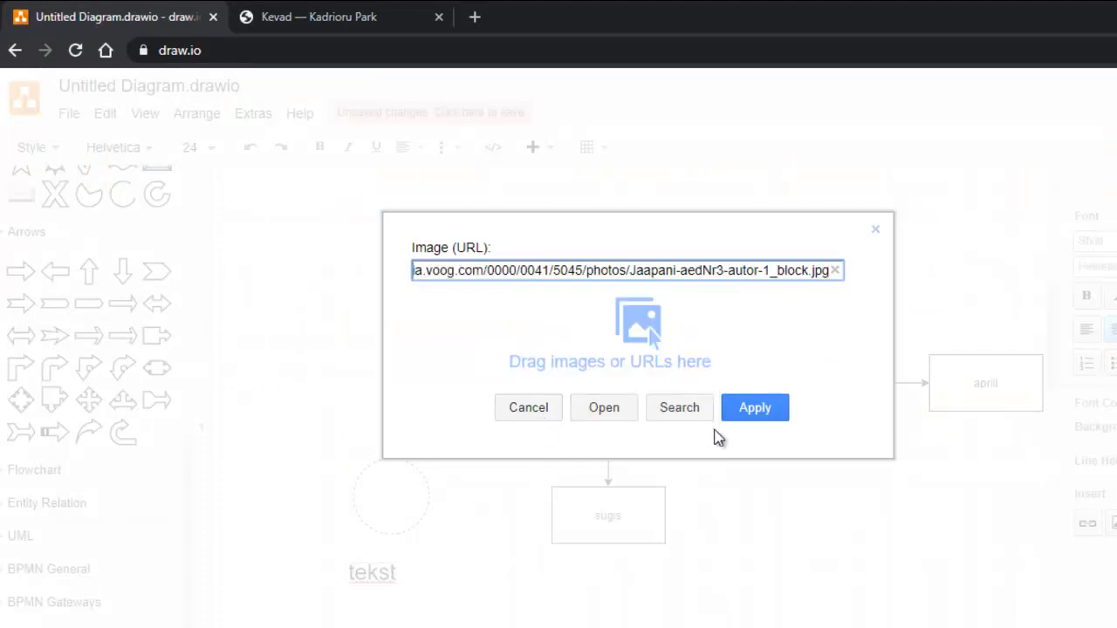
click(759, 408)
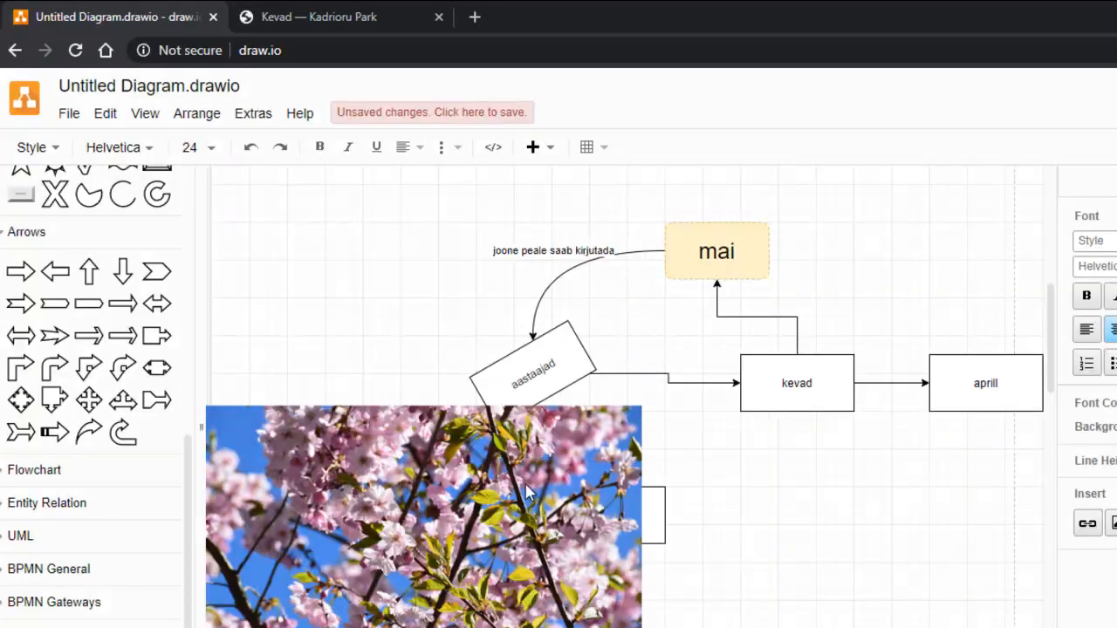
Move the tekst element with its blossom photo to just below the aastaajad box.
click(577, 418)
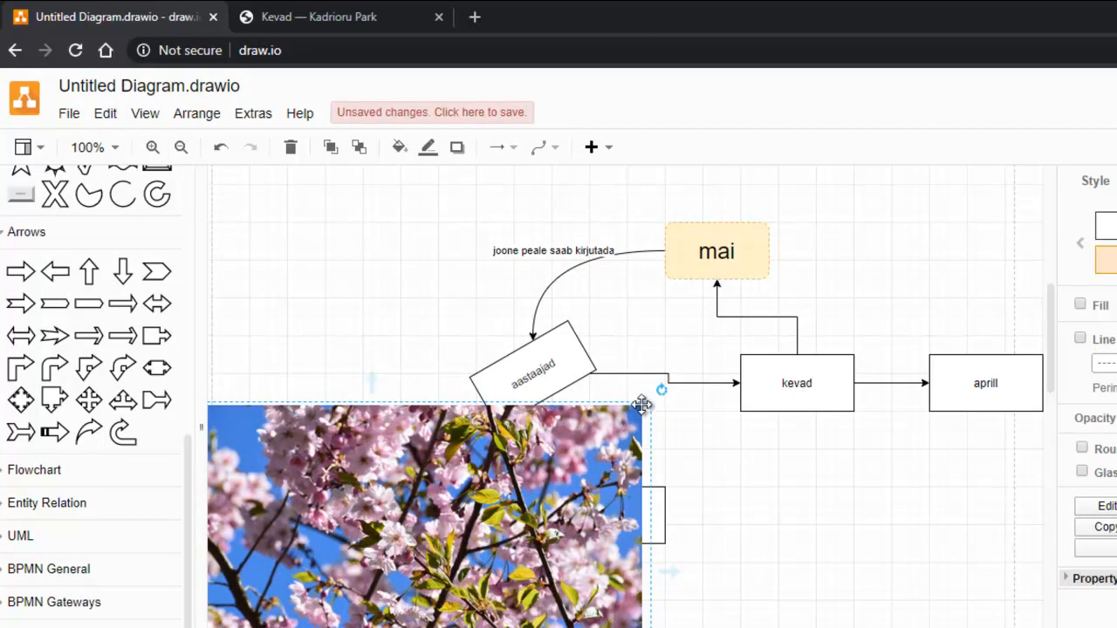
drag(497, 511, 809, 363)
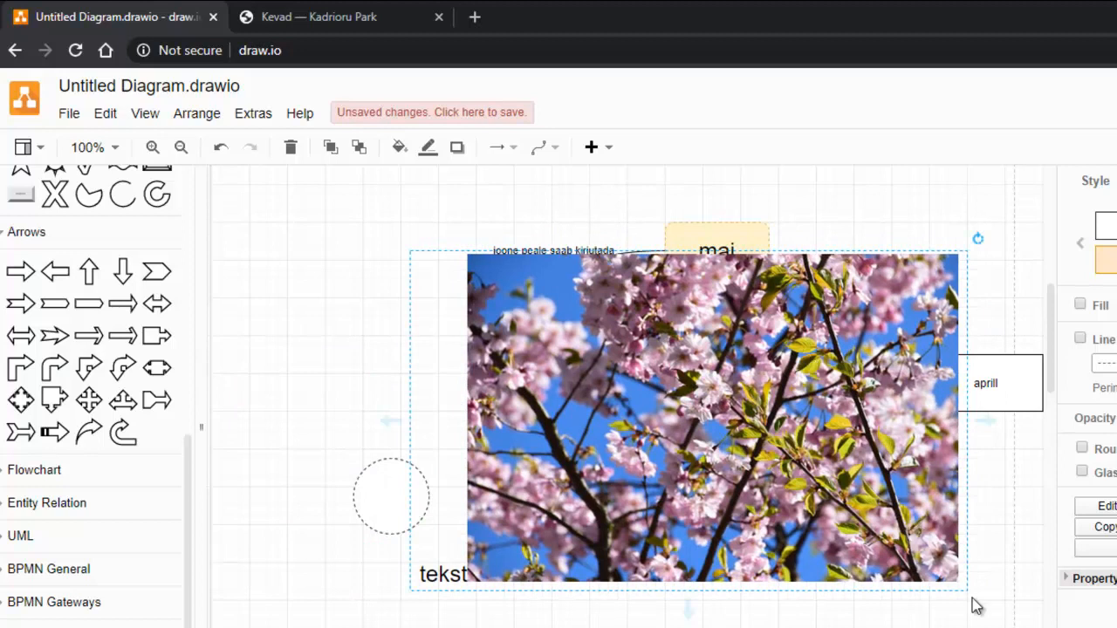
drag(863, 549, 663, 594)
click(869, 523)
drag(526, 438, 526, 513)
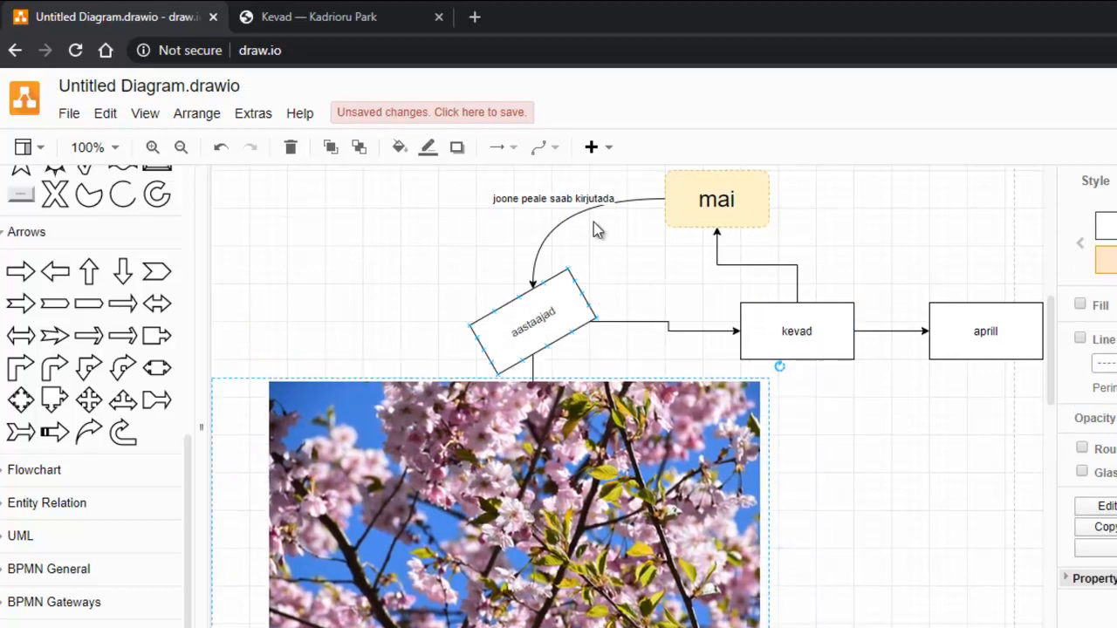
Insert the garden bench photo from the Pictures folder into the diagram, choosing Resize for the large image.
click(604, 148)
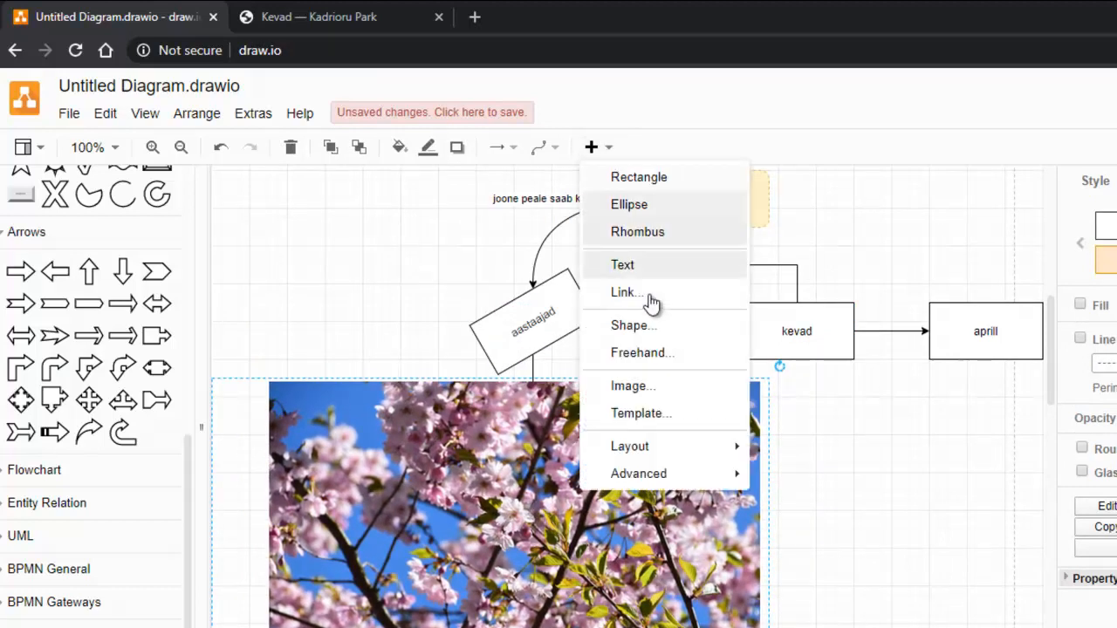
click(632, 386)
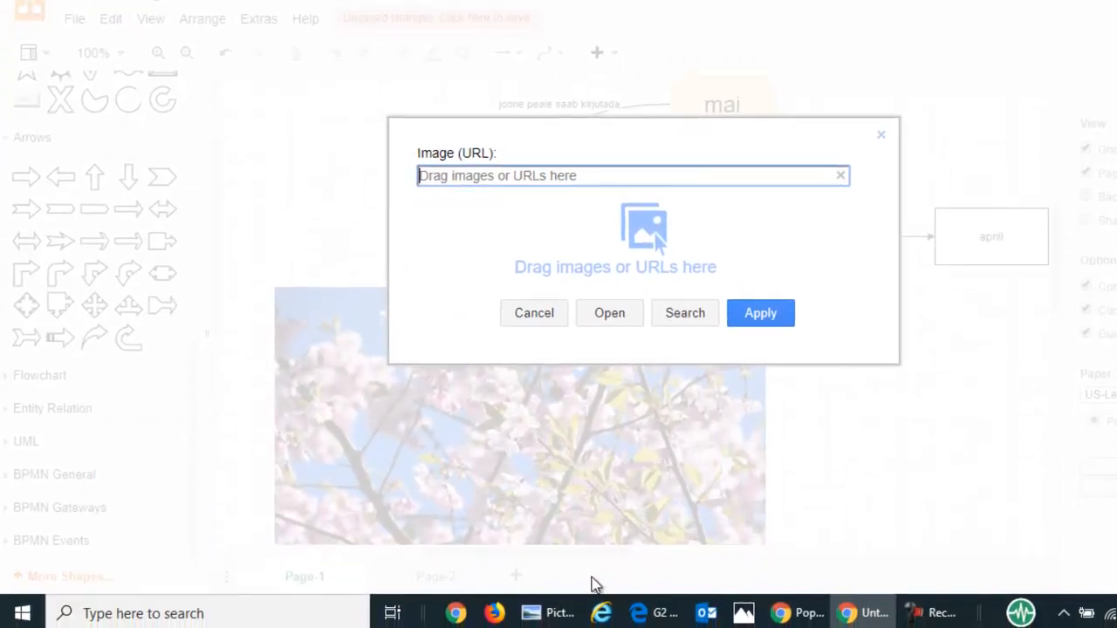
click(548, 613)
drag(219, 268, 670, 221)
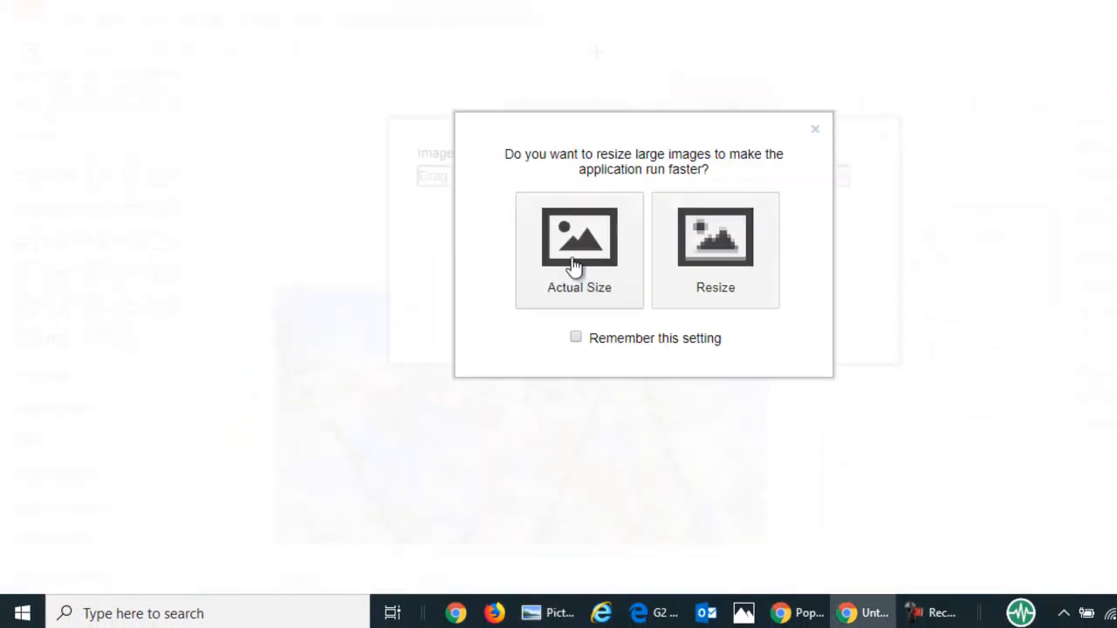
click(705, 253)
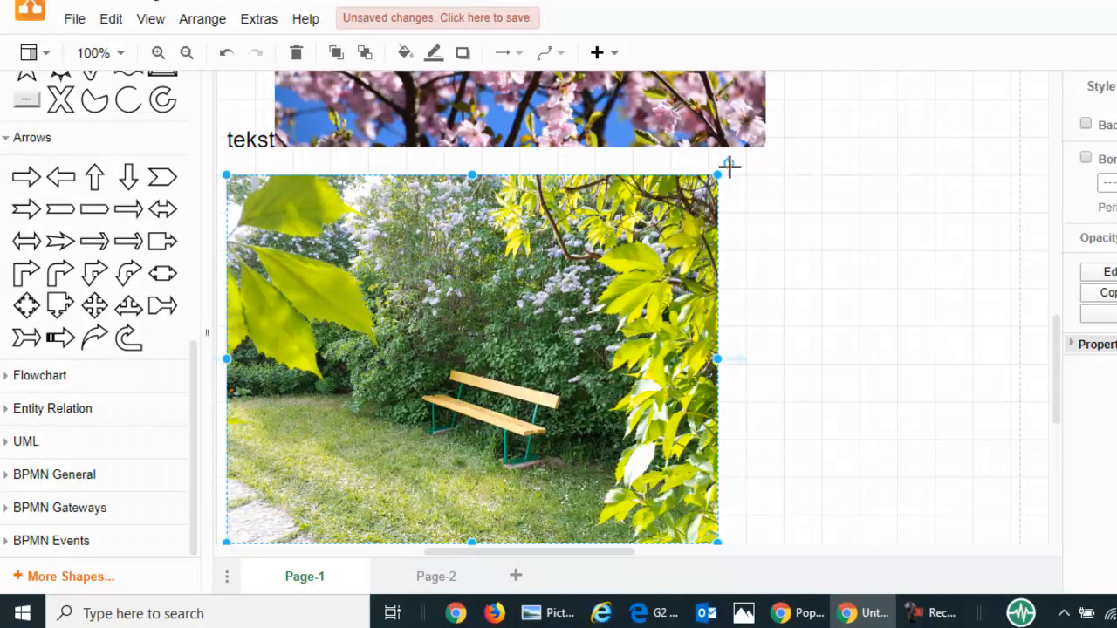
Shrink the garden bench photo and place it below and to the right of the blossom photo.
drag(717, 174, 481, 354)
drag(384, 464, 756, 358)
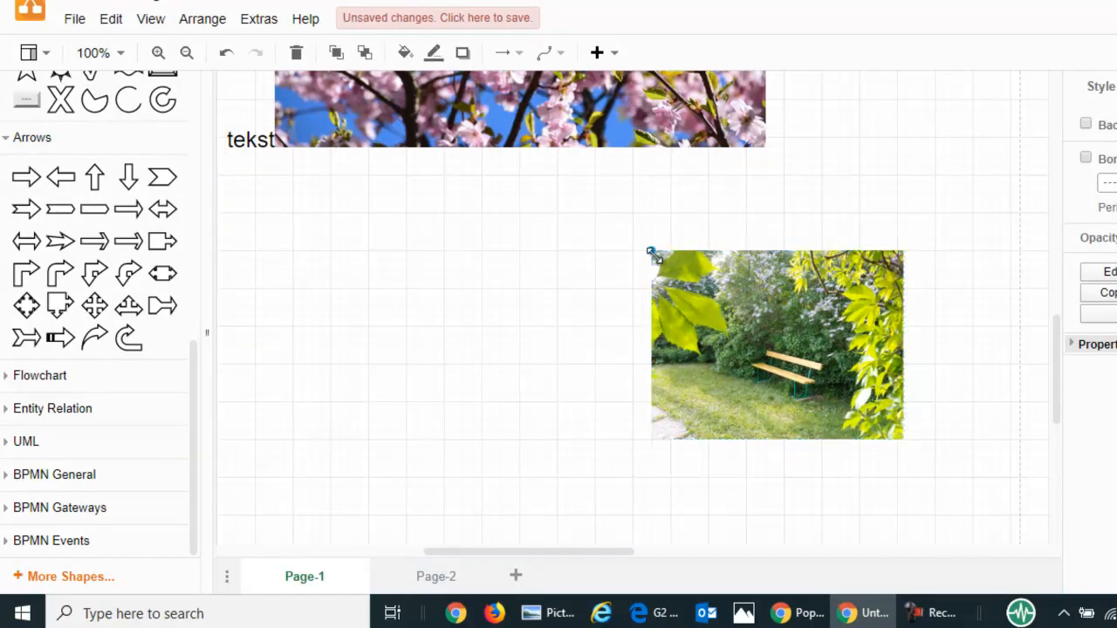
drag(653, 253, 734, 314)
Rename the diagram file to aastaajad.drawio.
scroll(736, 314, up, 5)
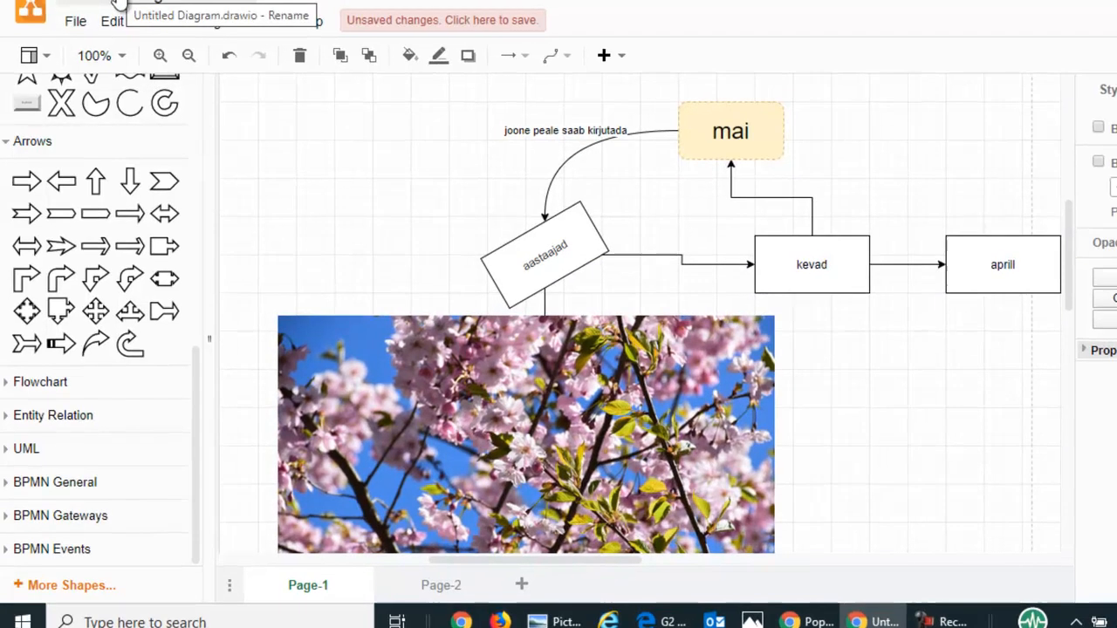
click(112, 4)
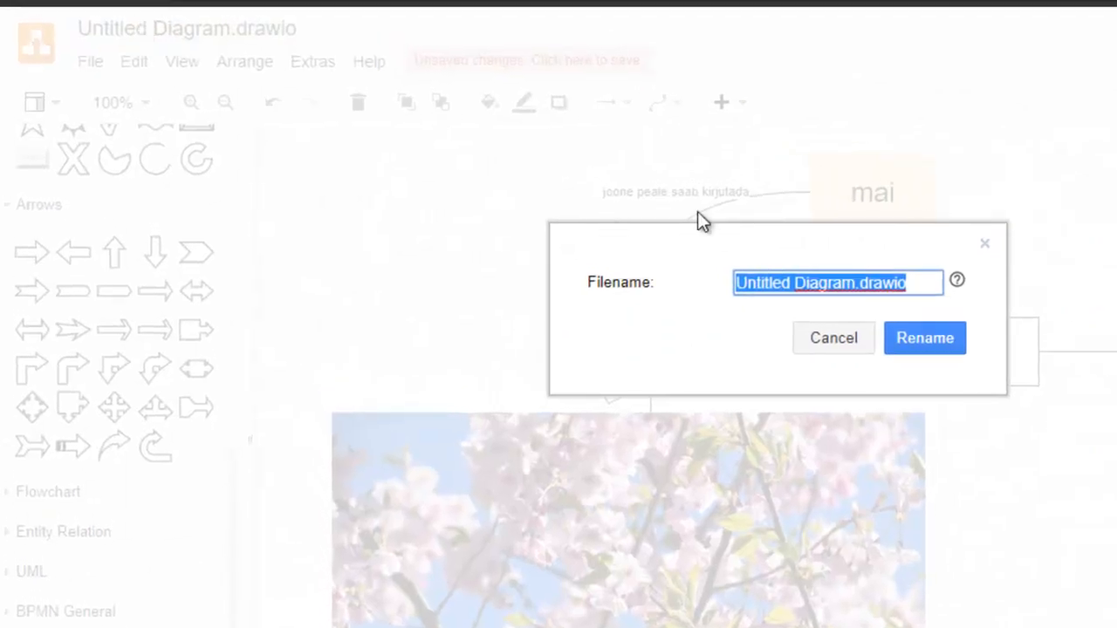
click(857, 288)
key(BackSpace)
key(BackSpace)
key(BackSpace)
key(BackSpace)
key(BackSpace)
key(BackSpace)
key(BackSpace)
key(BackSpace)
key(BackSpace)
key(BackSpace)
key(BackSpace)
key(BackSpace)
key(BackSpace)
key(BackSpace)
key(BackSpace)
key(BackSpace)
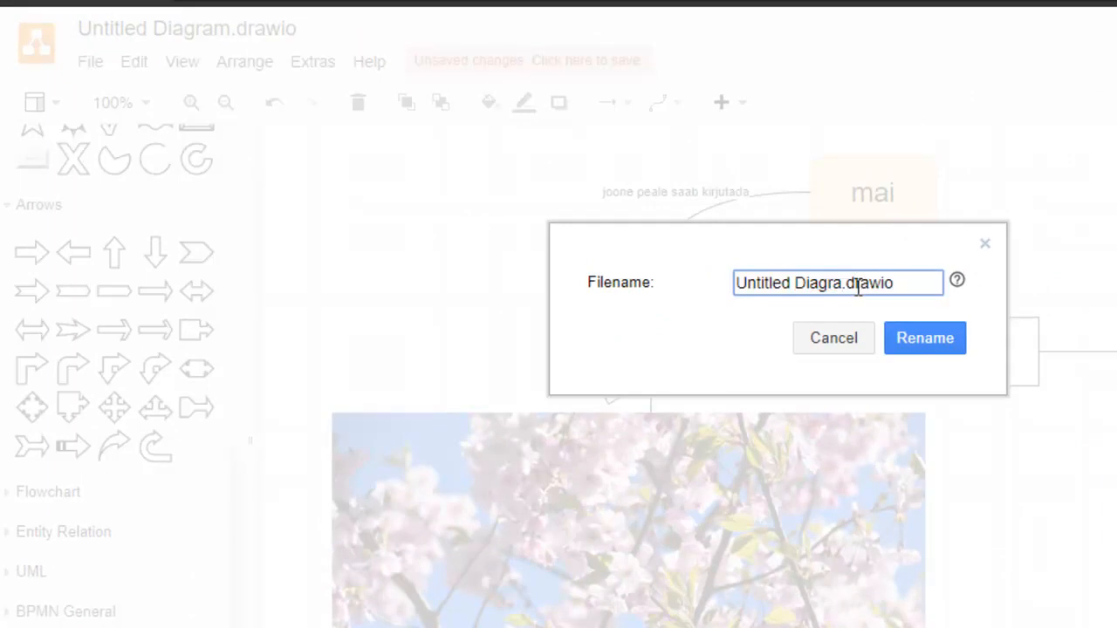
text(aastaajad)
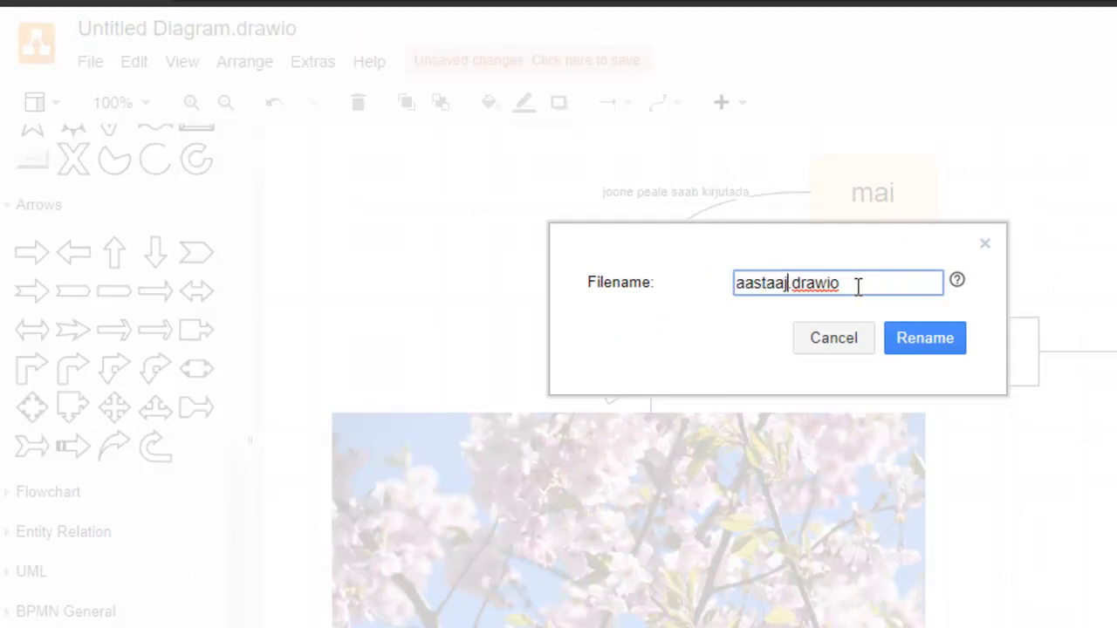
click(925, 345)
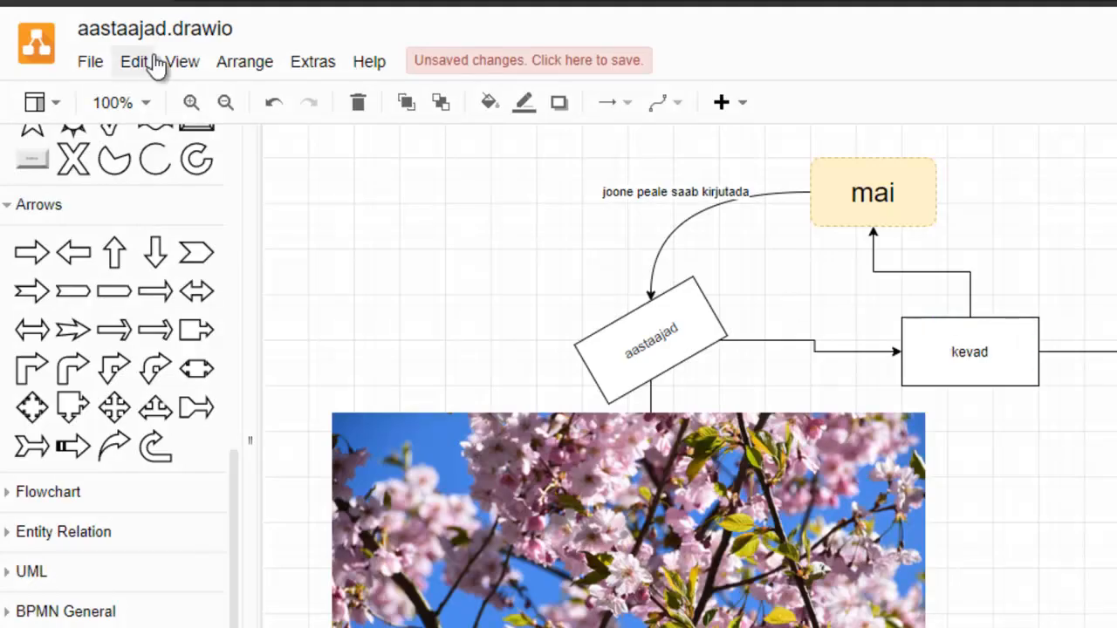
Save the diagram to the device as aastaajad.drawio.
click(91, 63)
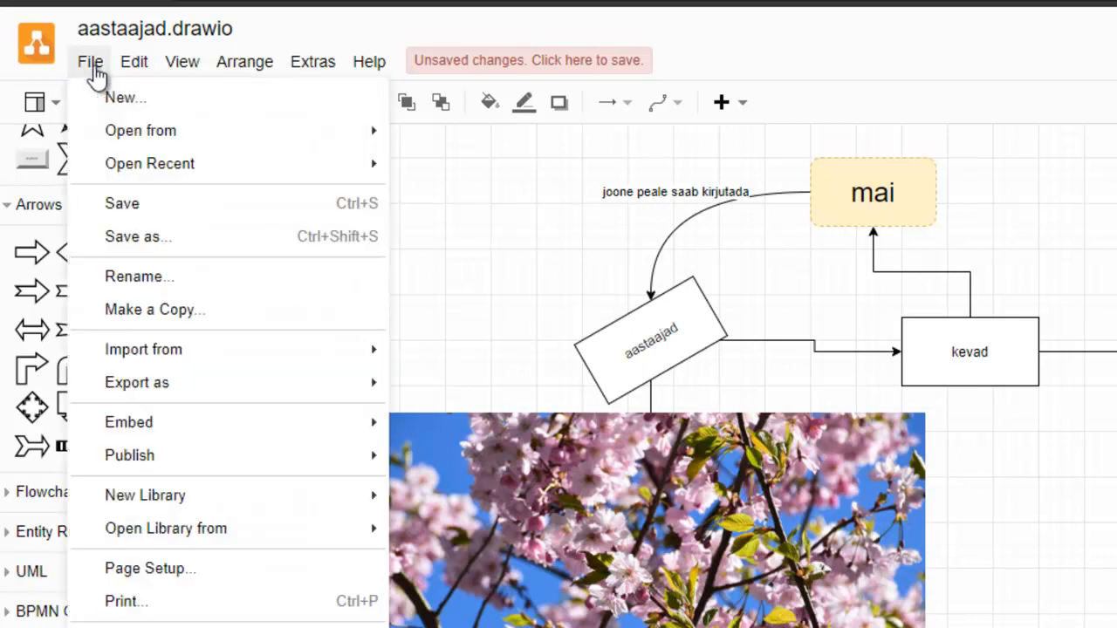
click(146, 250)
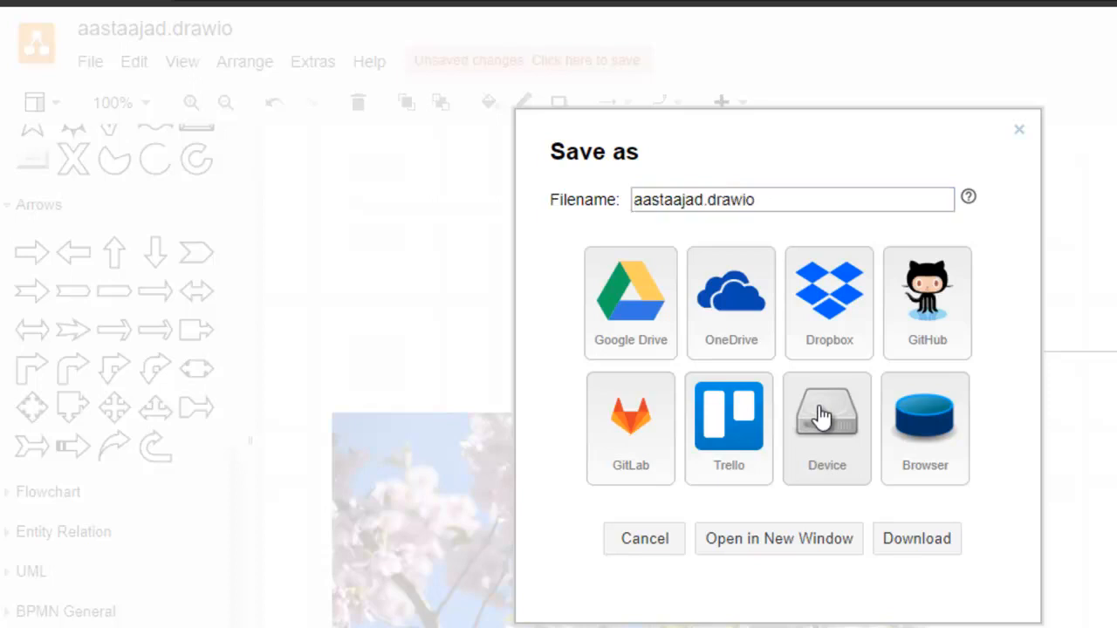
click(821, 417)
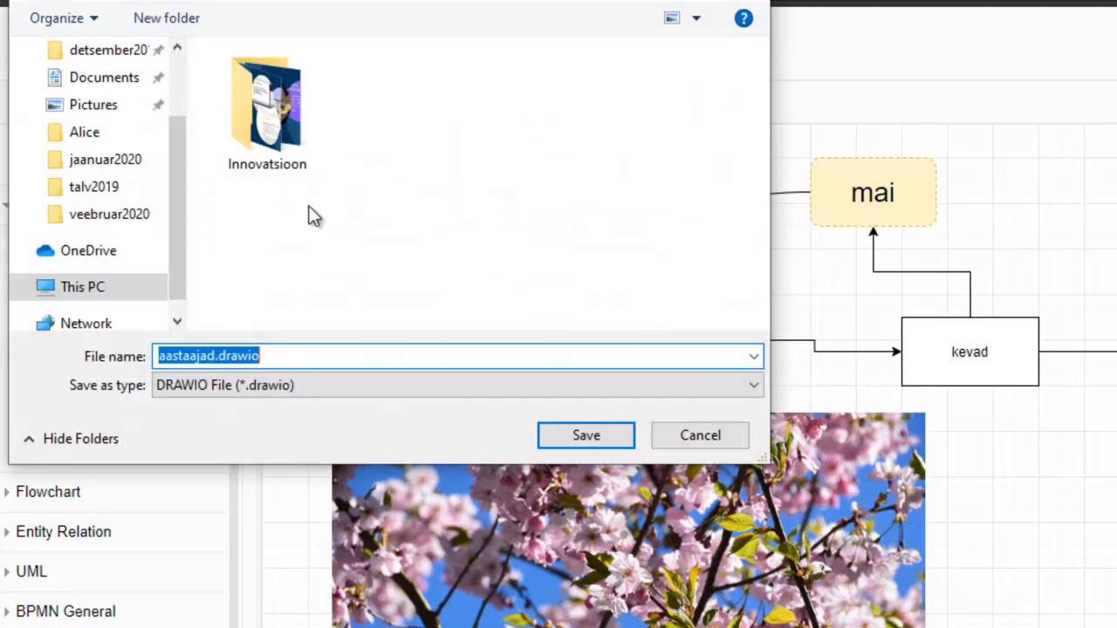
click(586, 435)
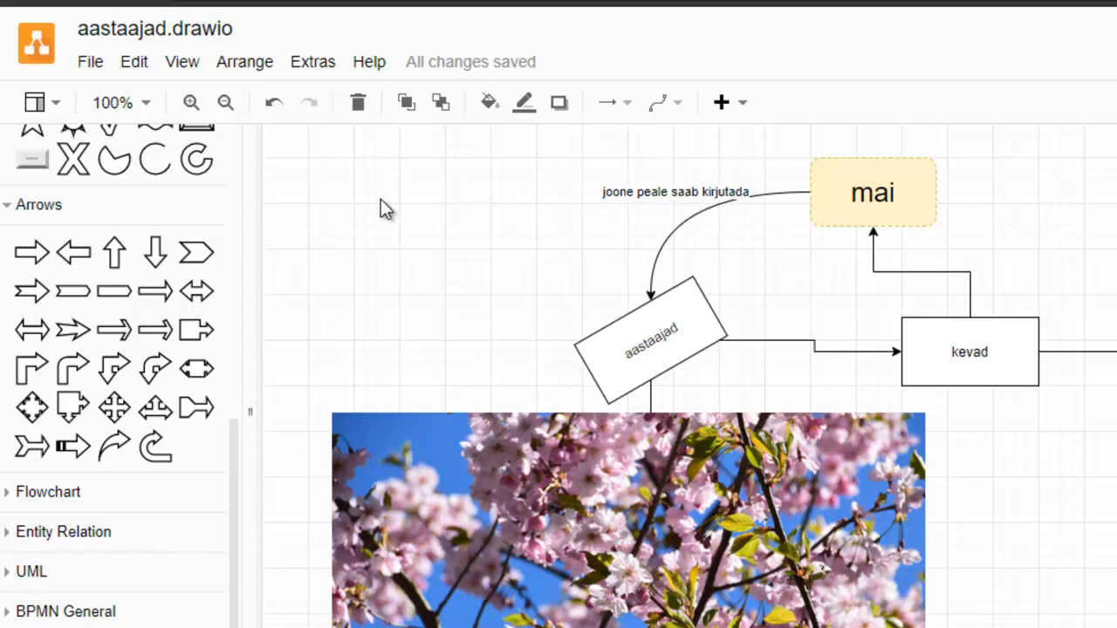
Review the file formats available for exporting the diagram without exporting it.
click(90, 63)
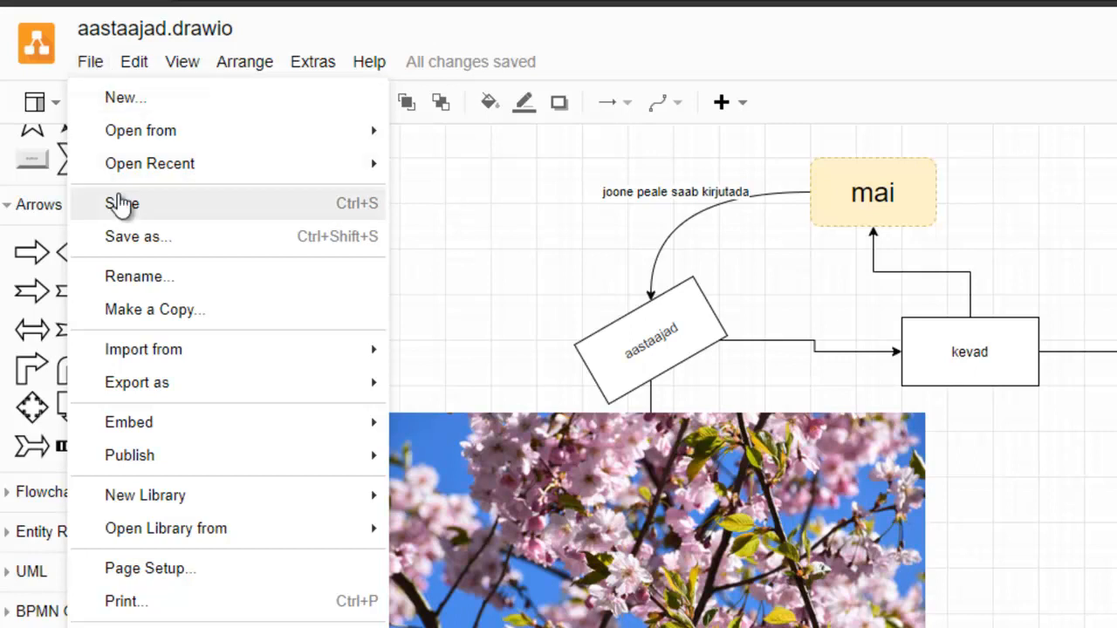
mouse_move(183, 389)
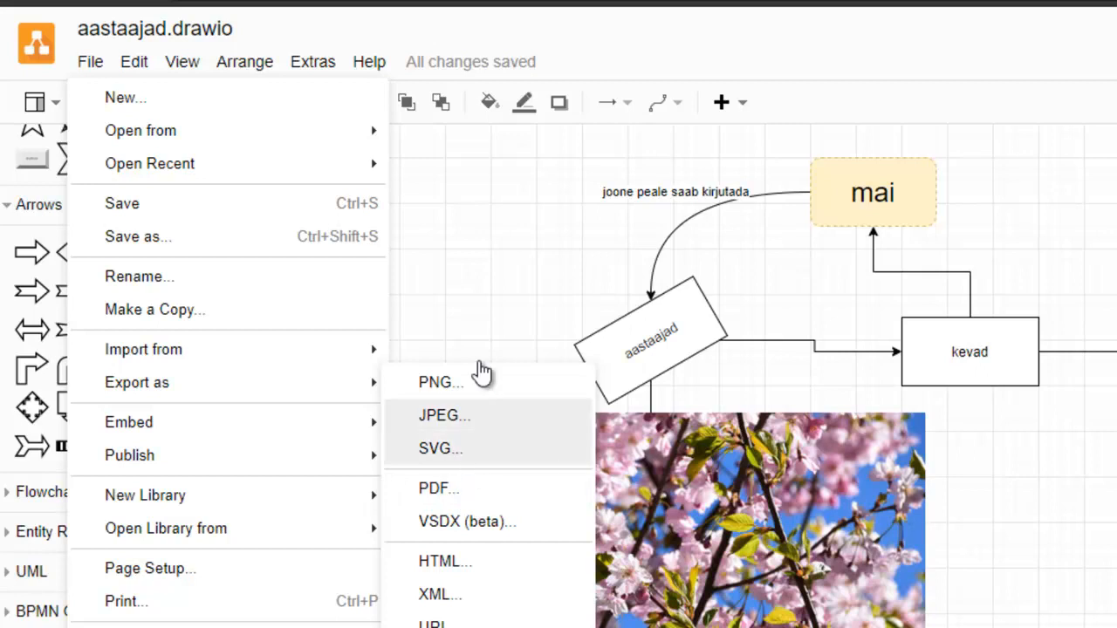
click(493, 319)
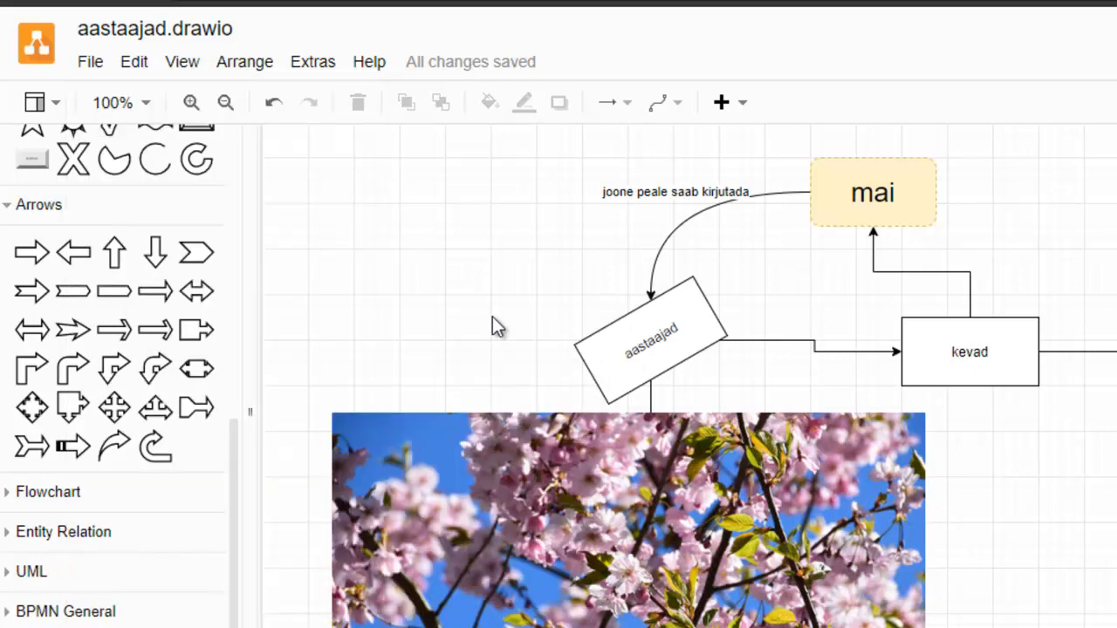